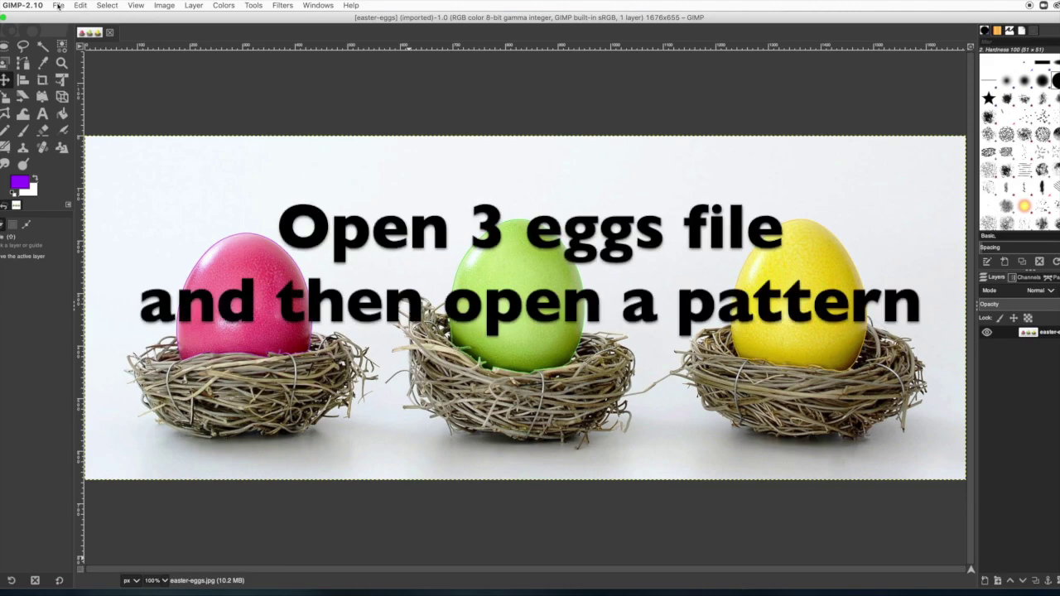
Step: Open flowers-4032775_1280.png and copy the whole flower pattern
click(58, 6)
click(67, 40)
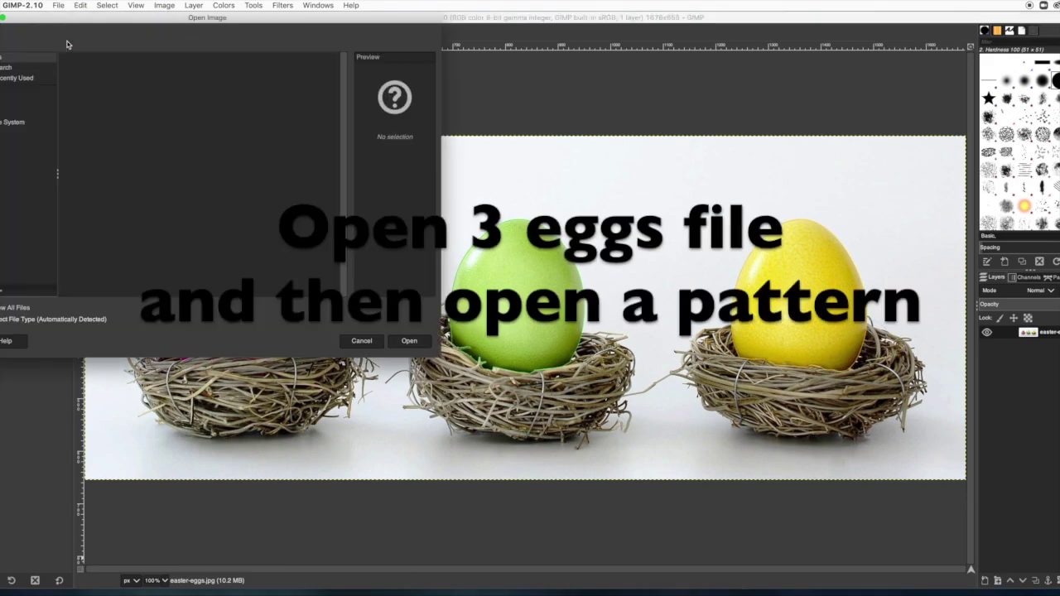
click(83, 122)
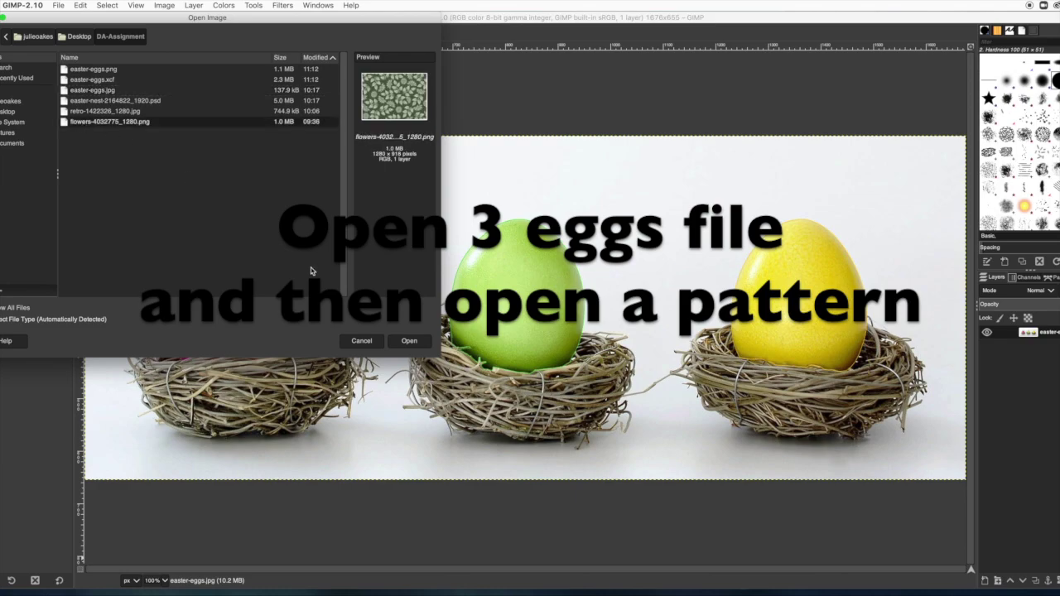
click(402, 345)
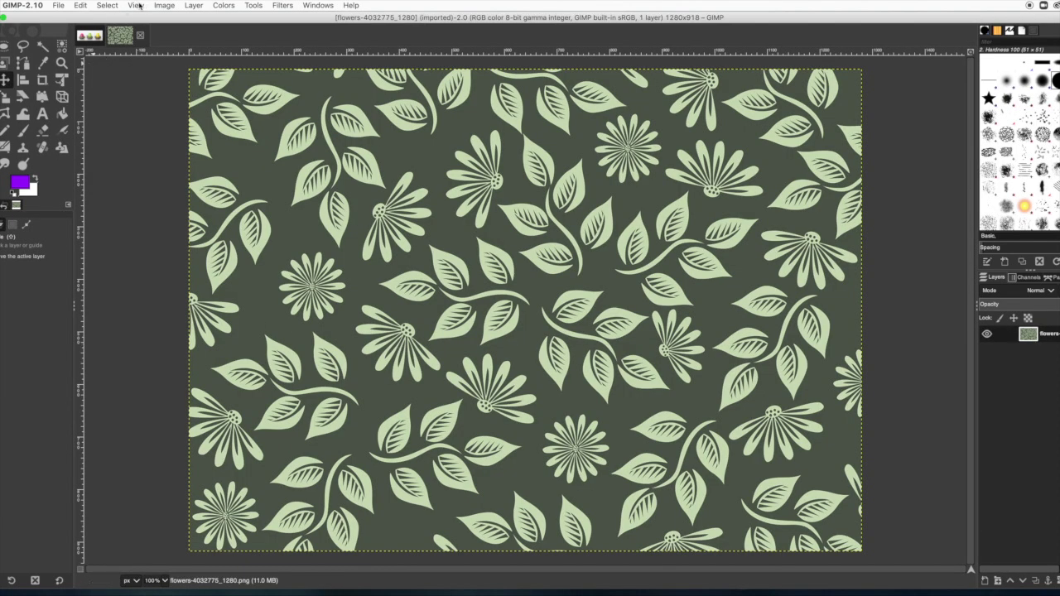
click(80, 5)
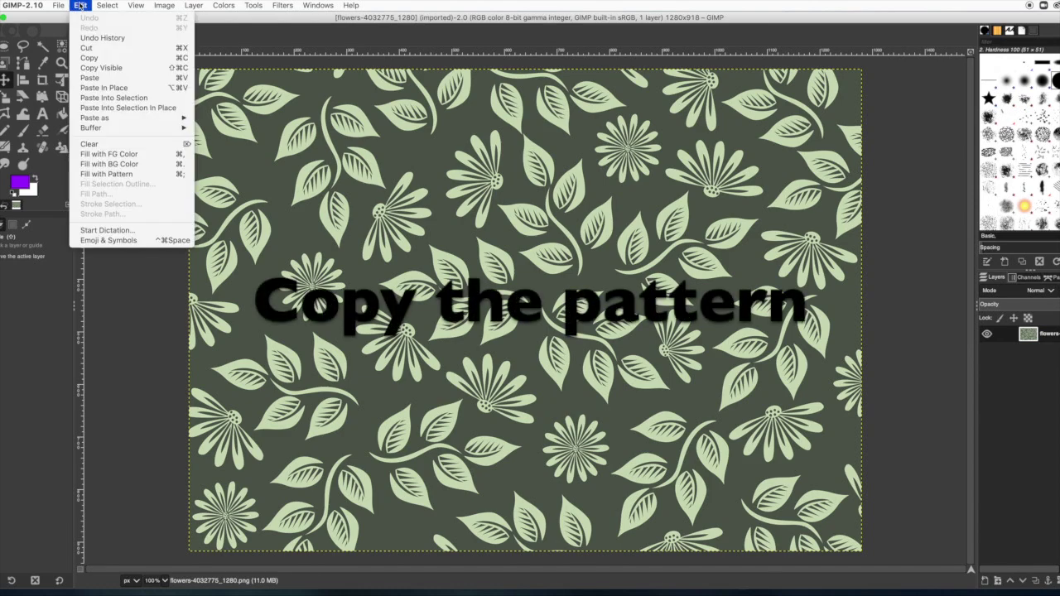
click(92, 60)
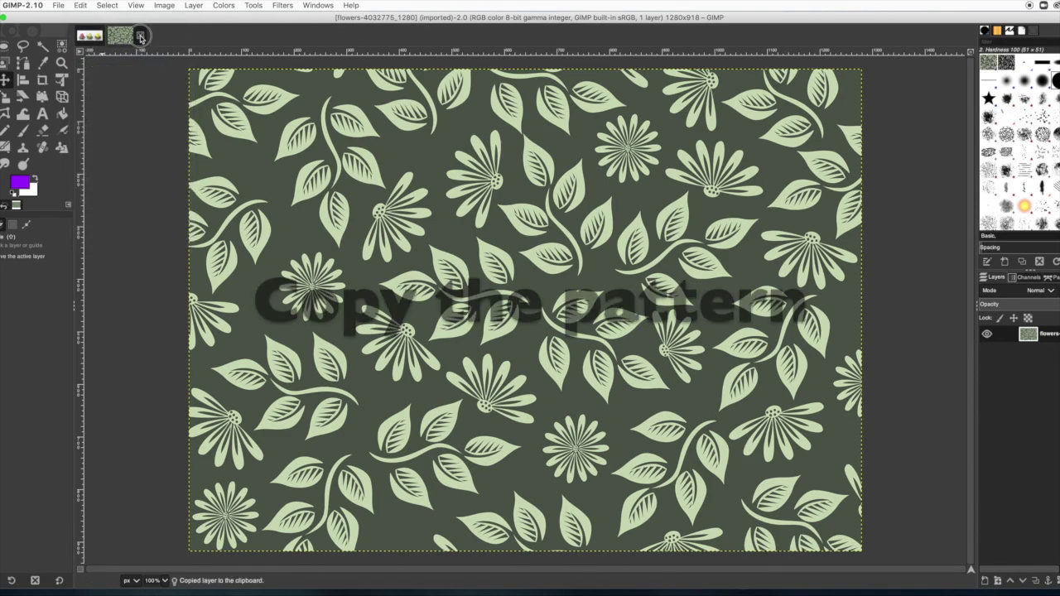
Step: Close the flower image and paste the pattern into easter-eggs as a new layer
click(140, 37)
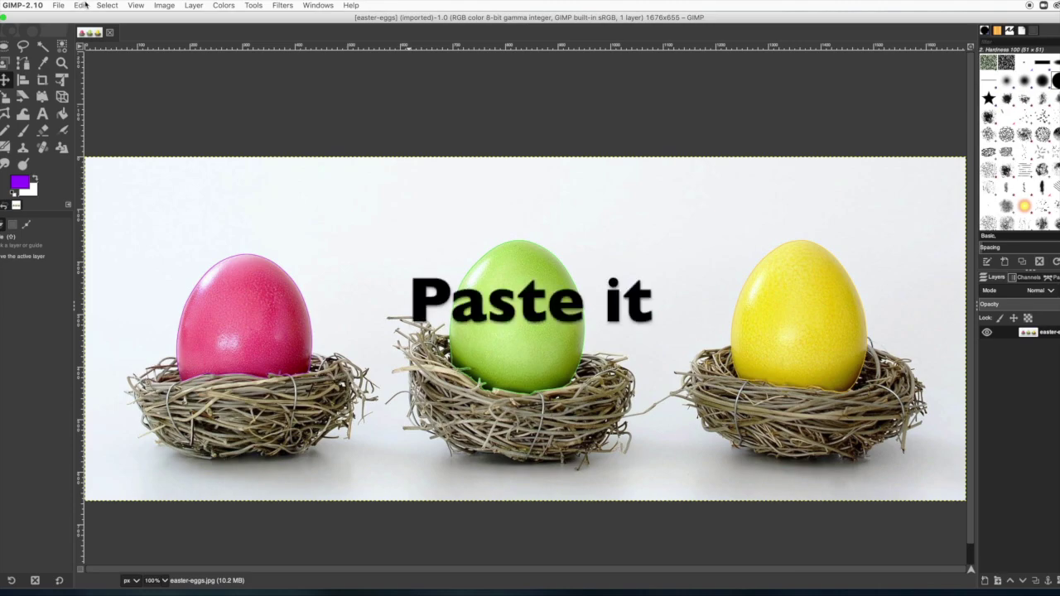
click(82, 5)
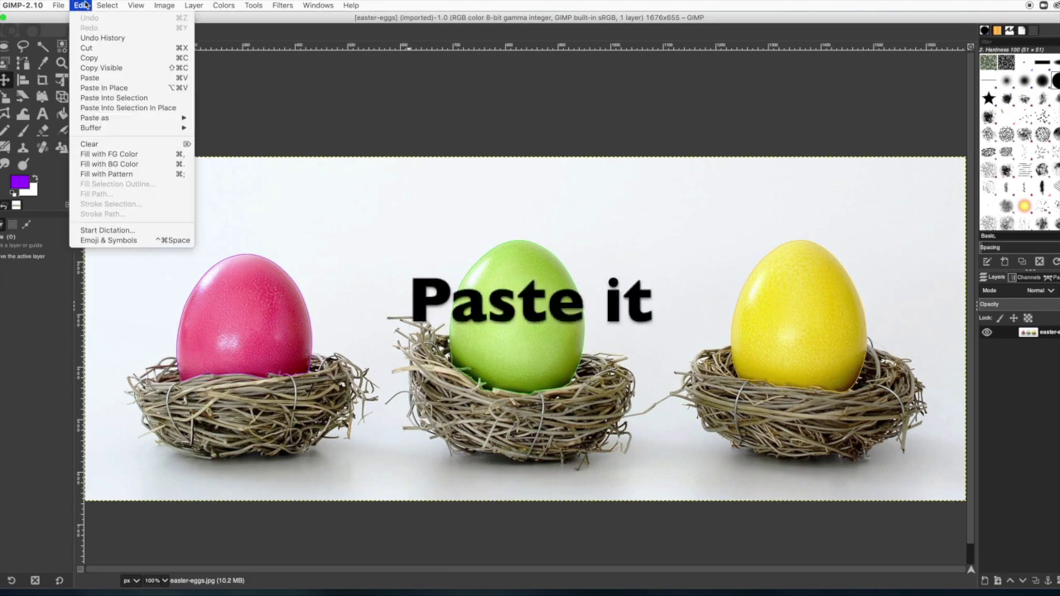
click(95, 77)
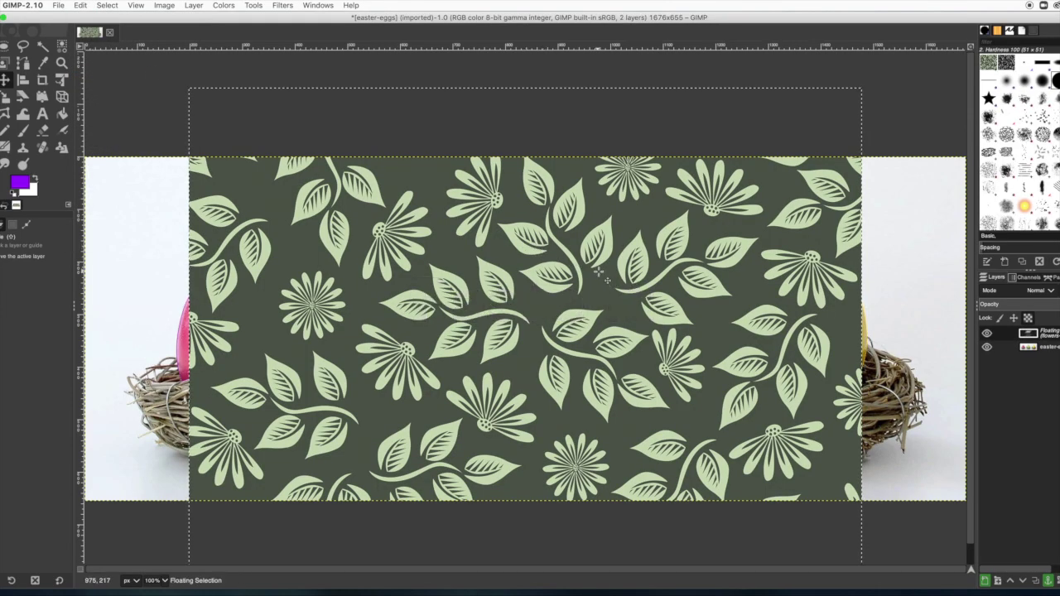
click(986, 582)
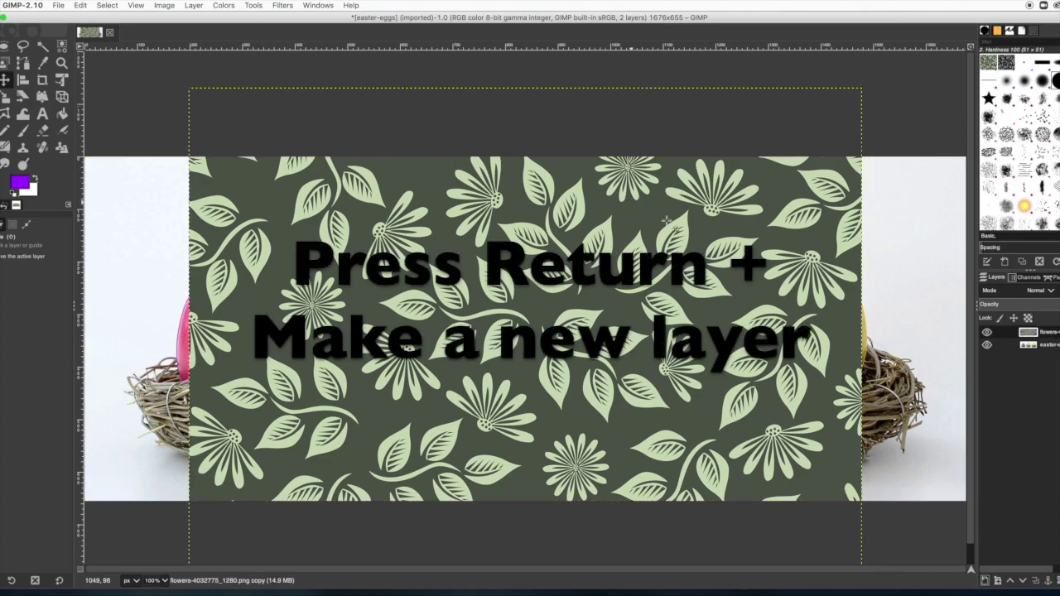
Step: Scale the flower pattern layer down and move it over the pink egg
click(6, 99)
drag(761, 199, 329, 356)
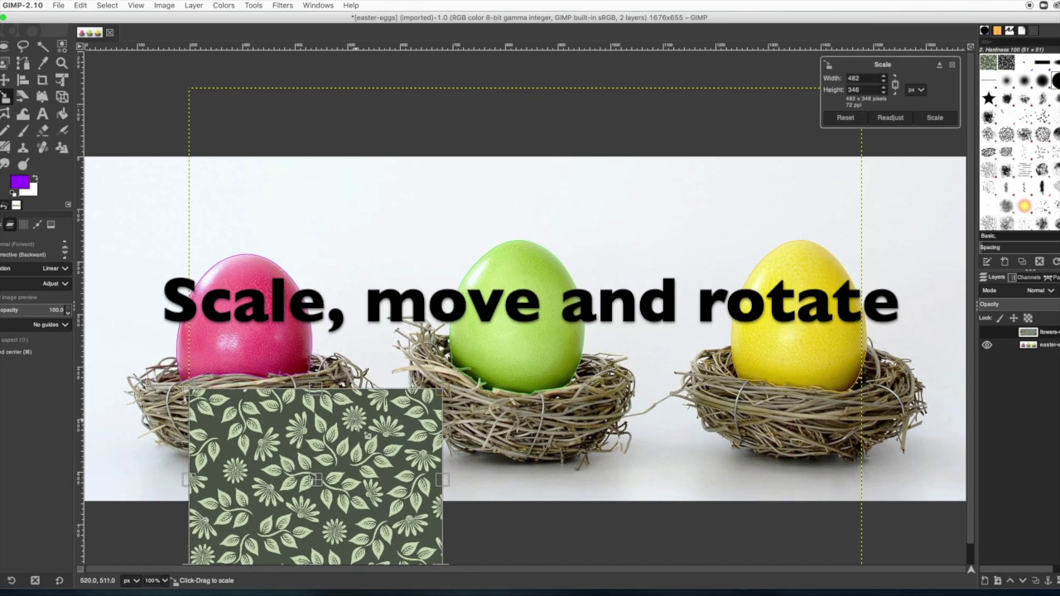
drag(316, 478, 246, 351)
key(Return)
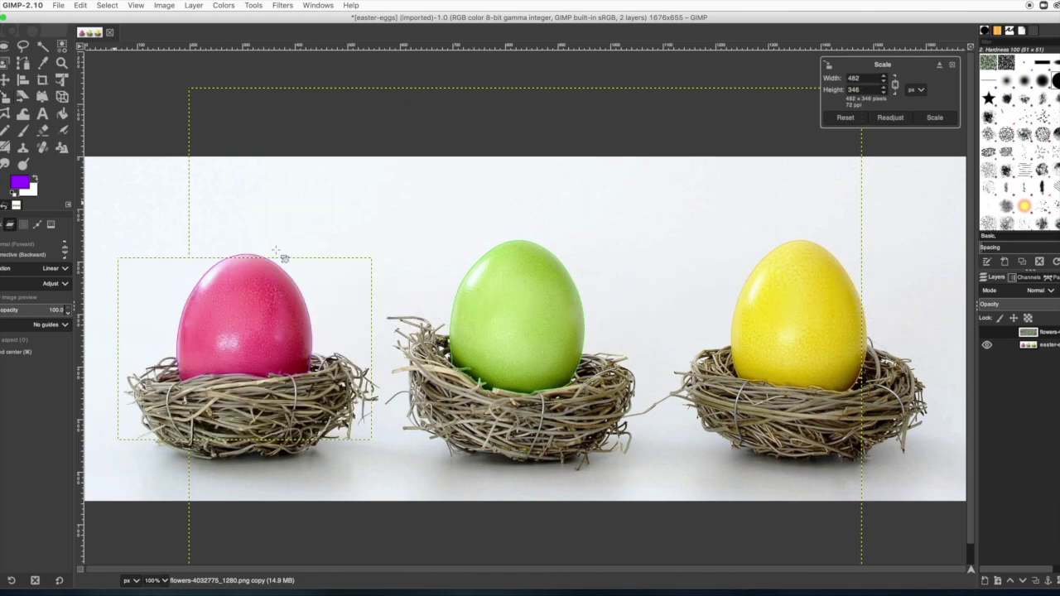
Step: Rotate the pattern about 90° clockwise, then resize it to 290 × 399 px over the left nest
key(shift+r)
drag(344, 248, 284, 390)
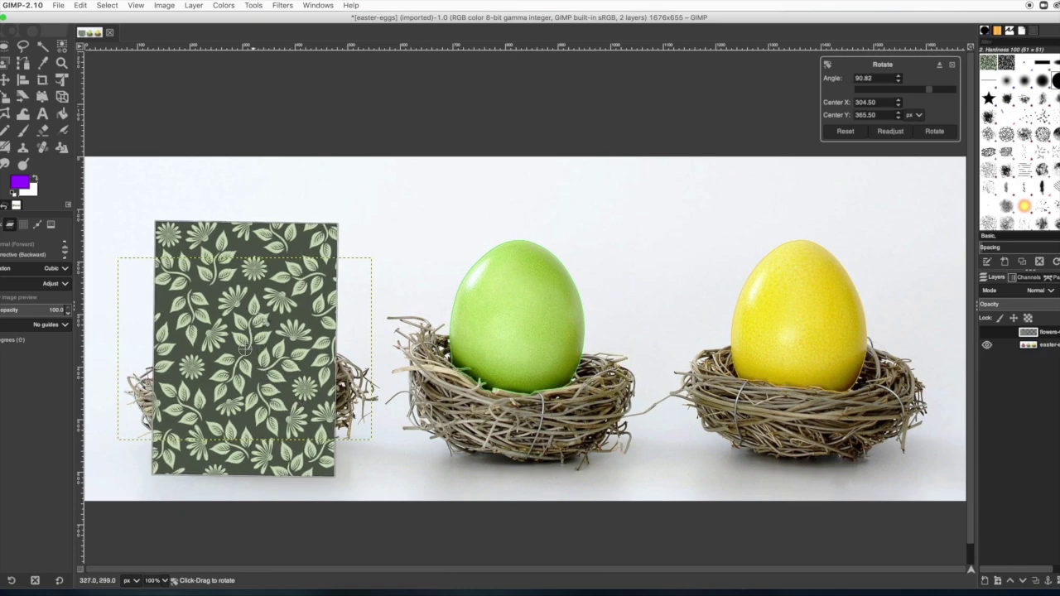
key(shift+s)
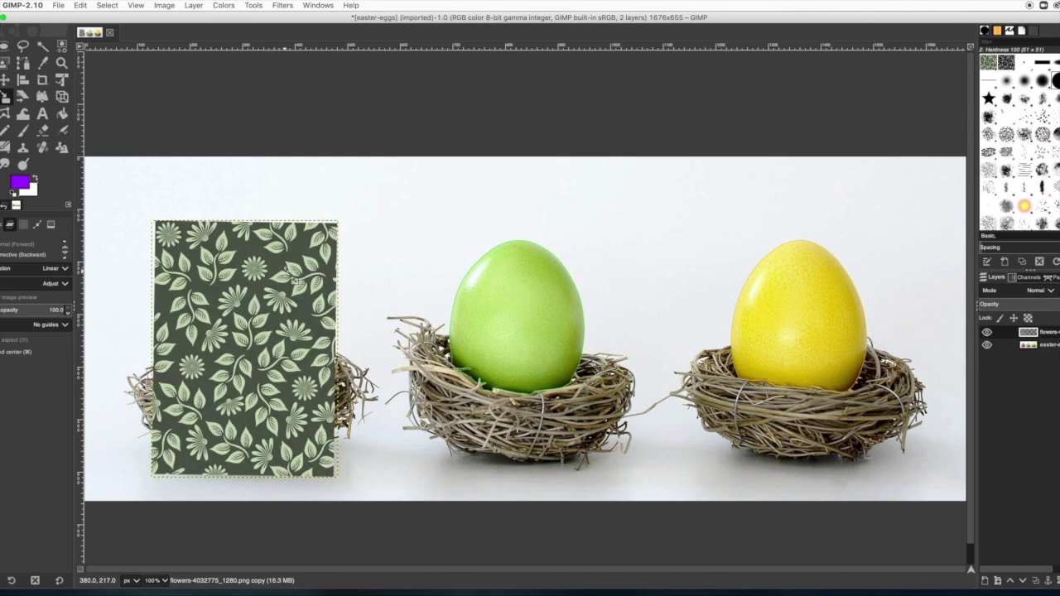
click(292, 268)
drag(290, 267, 265, 331)
mouse_move(231, 370)
mouse_down()
mouse_move(261, 370)
mouse_move(241, 370)
mouse_up()
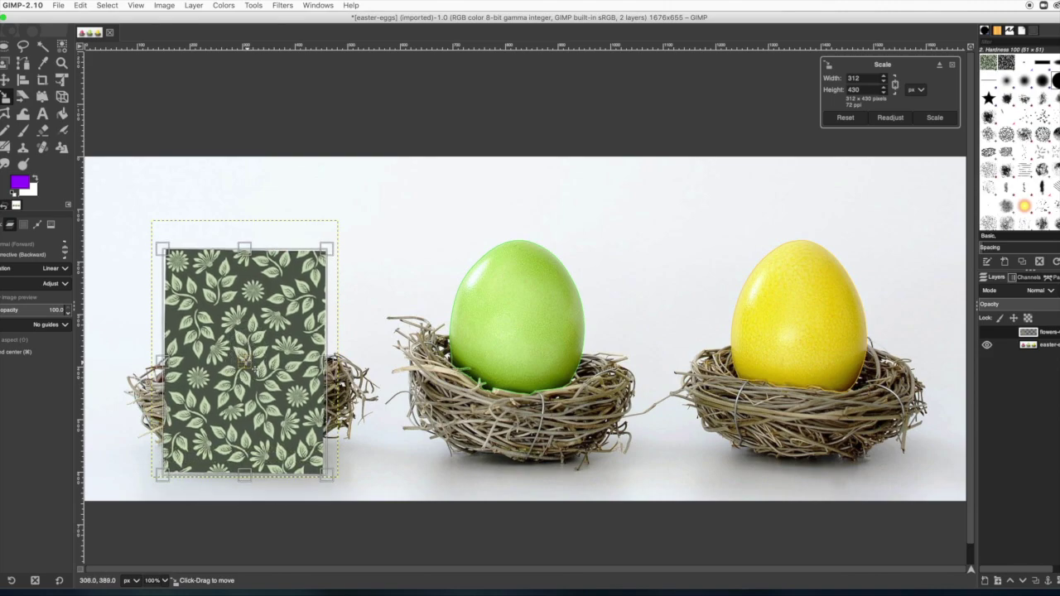
drag(255, 485, 254, 468)
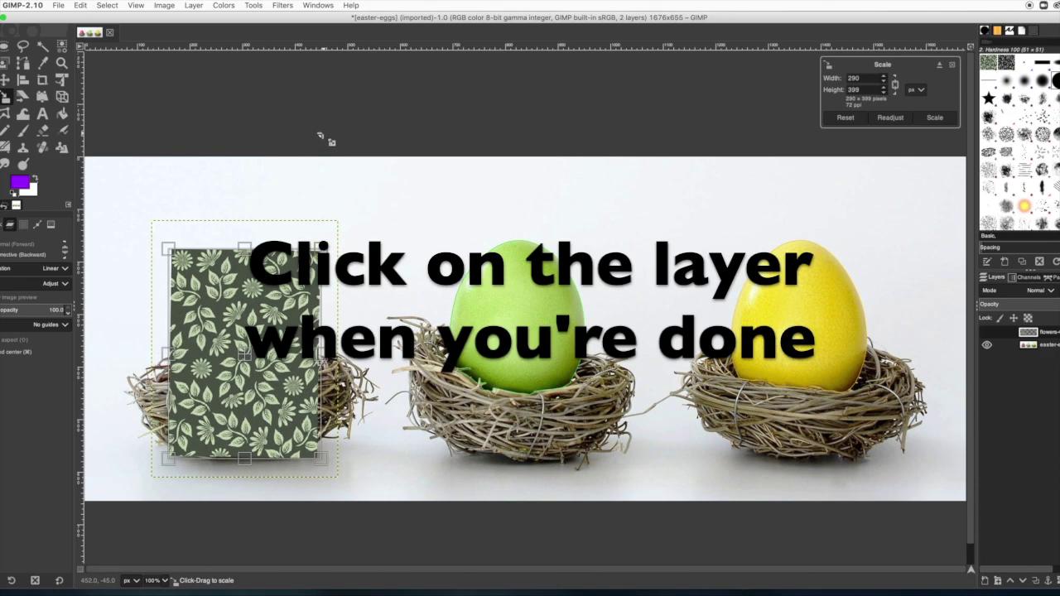
click(1008, 339)
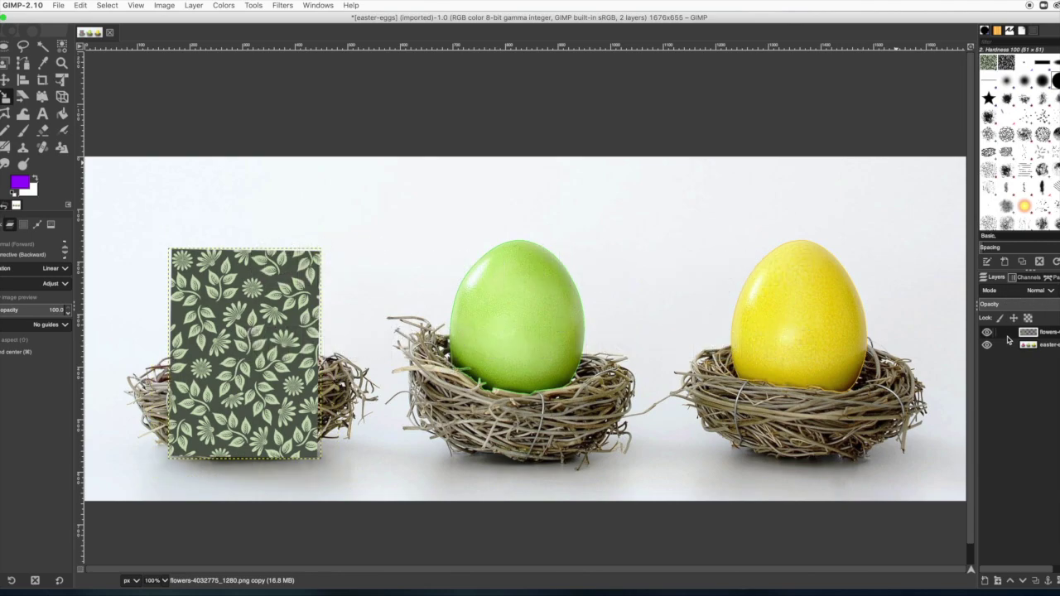
Step: Set the flower pattern layer's blend mode to Overlay
click(1050, 334)
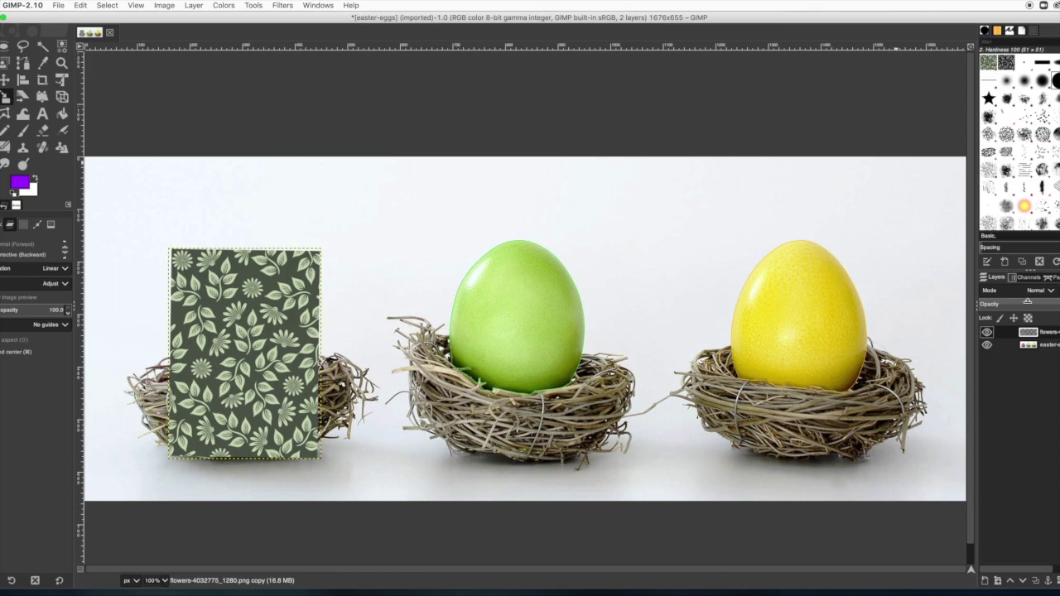
click(1045, 292)
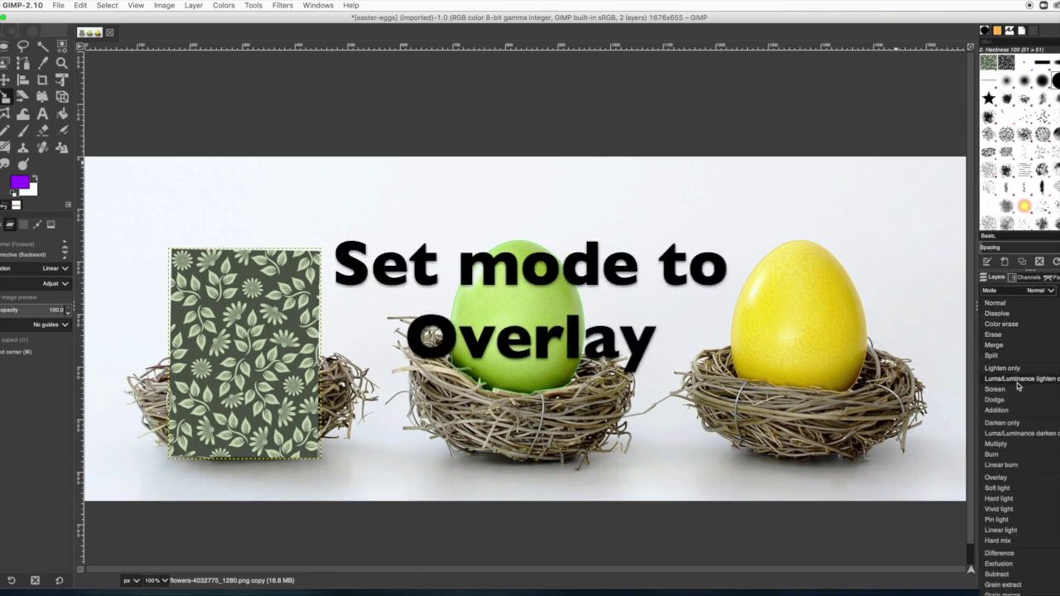
click(1002, 479)
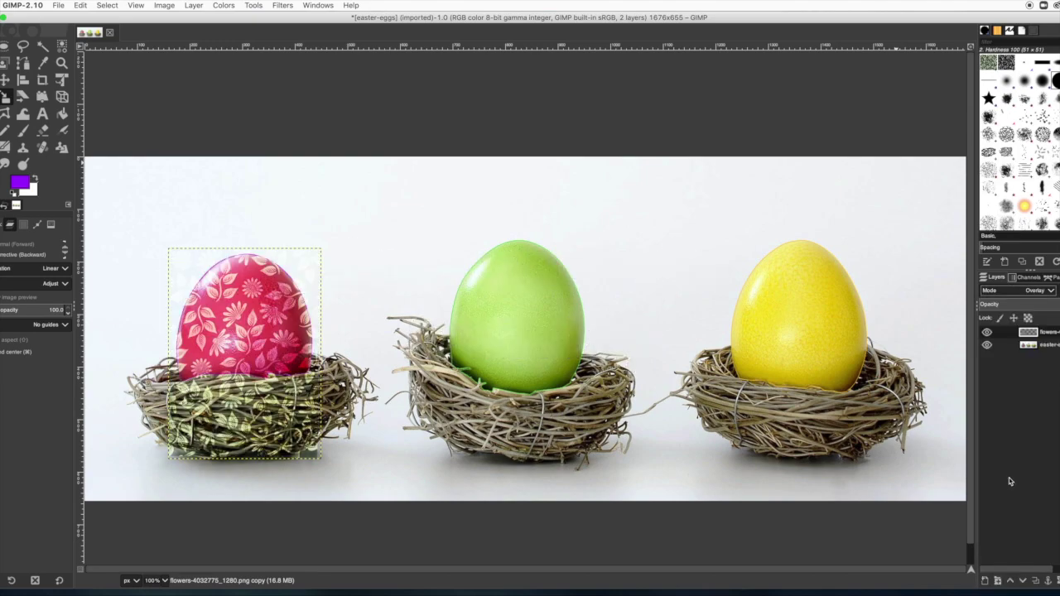
Step: Apply the Distorts > Spherize filter to the flower pattern layer
click(282, 5)
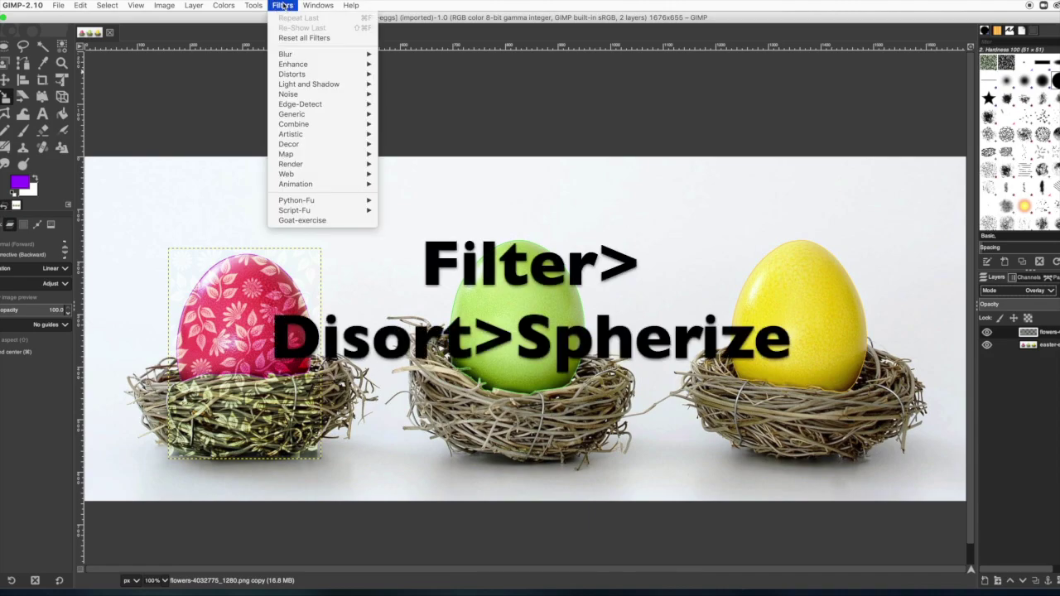
mouse_move(300, 75)
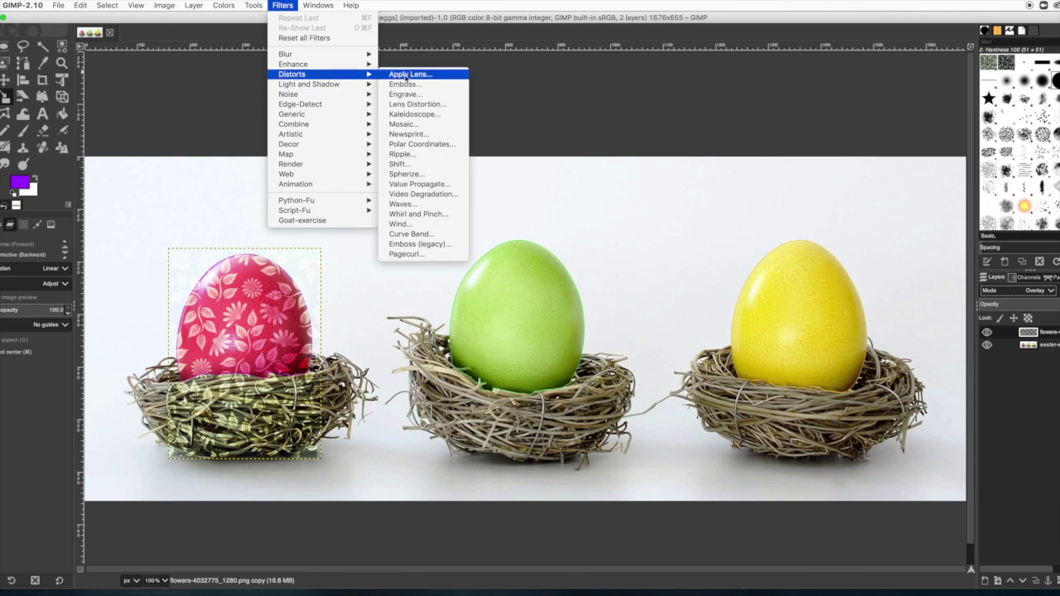
click(420, 175)
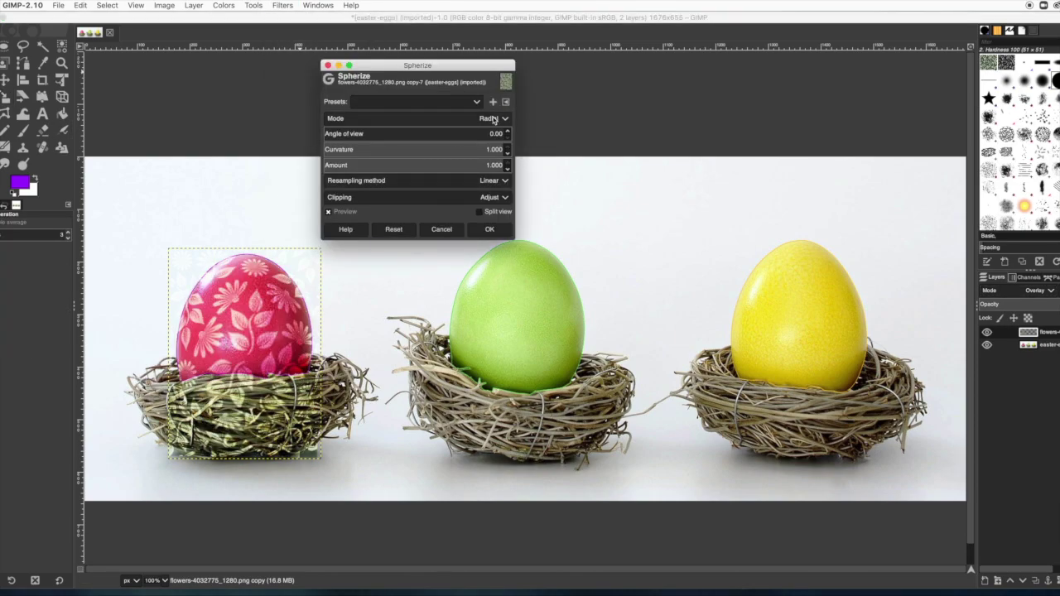
click(491, 229)
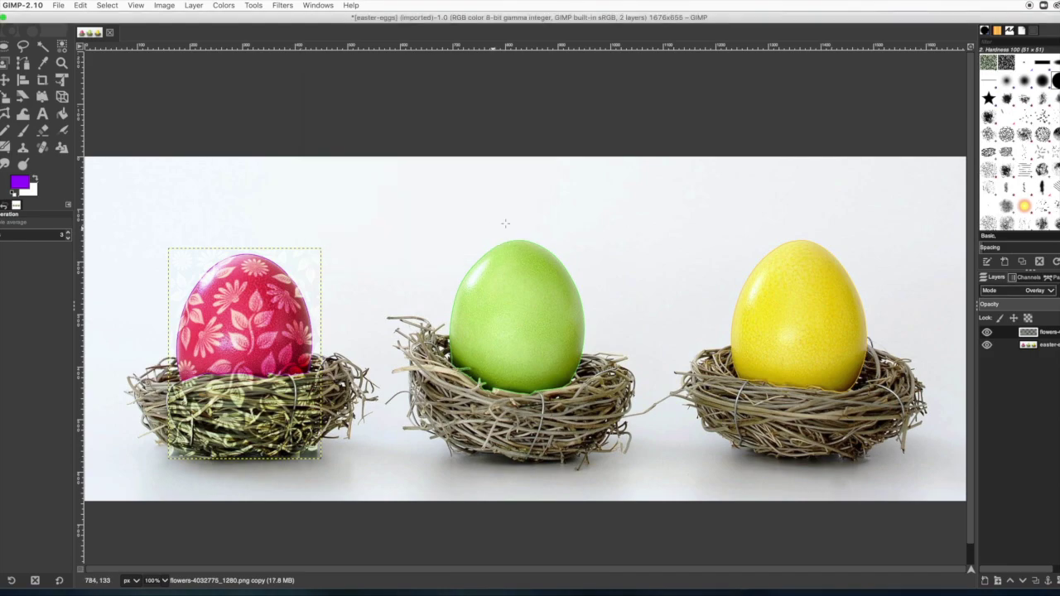
click(1047, 345)
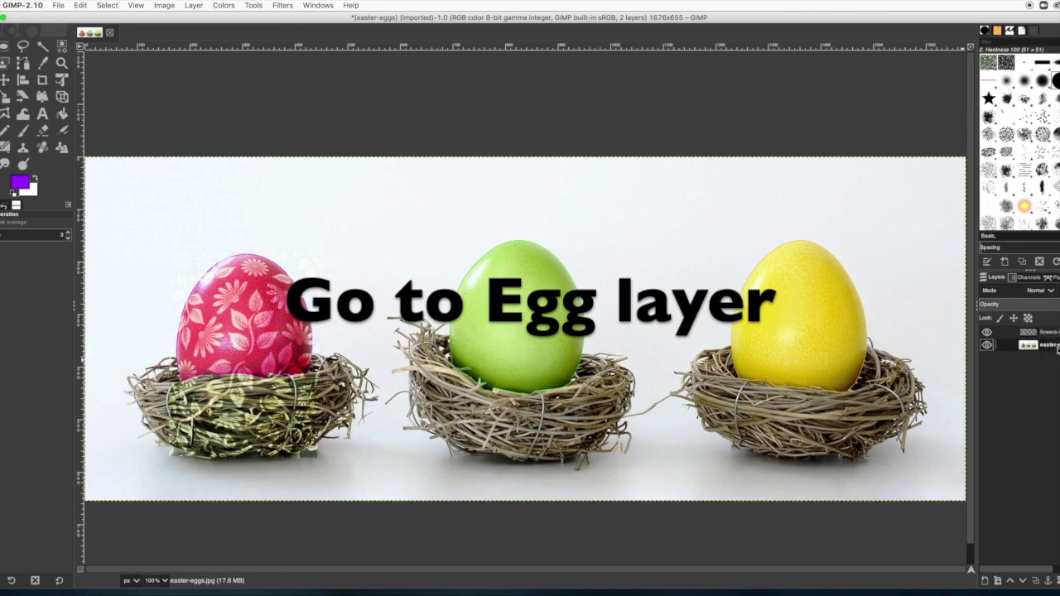
Step: Fuzzy Select the pink egg, Shift-adding missed patches down to its lower edge by the nest
click(42, 47)
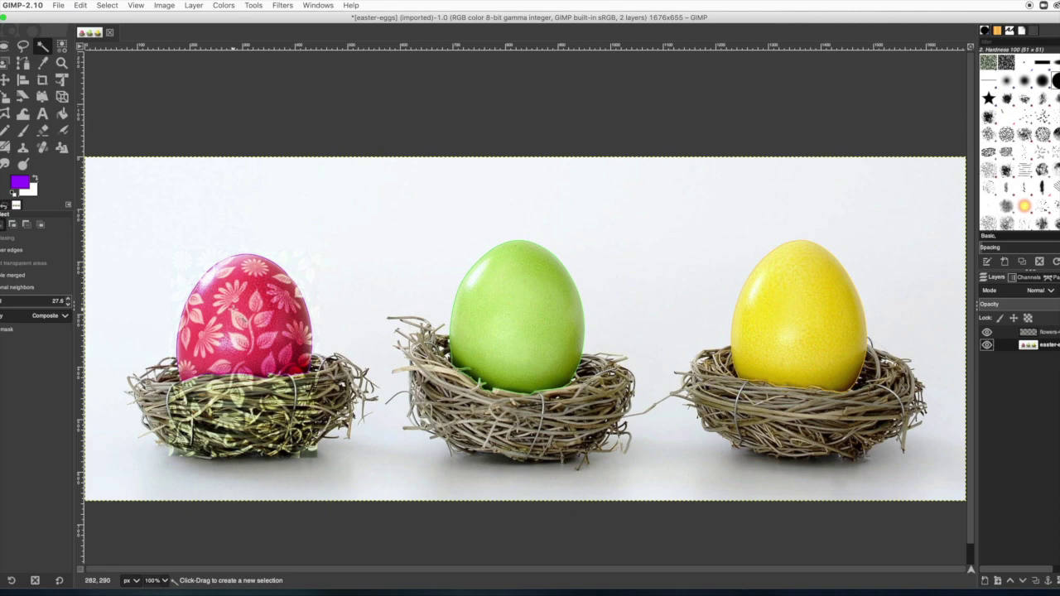
key(shift)
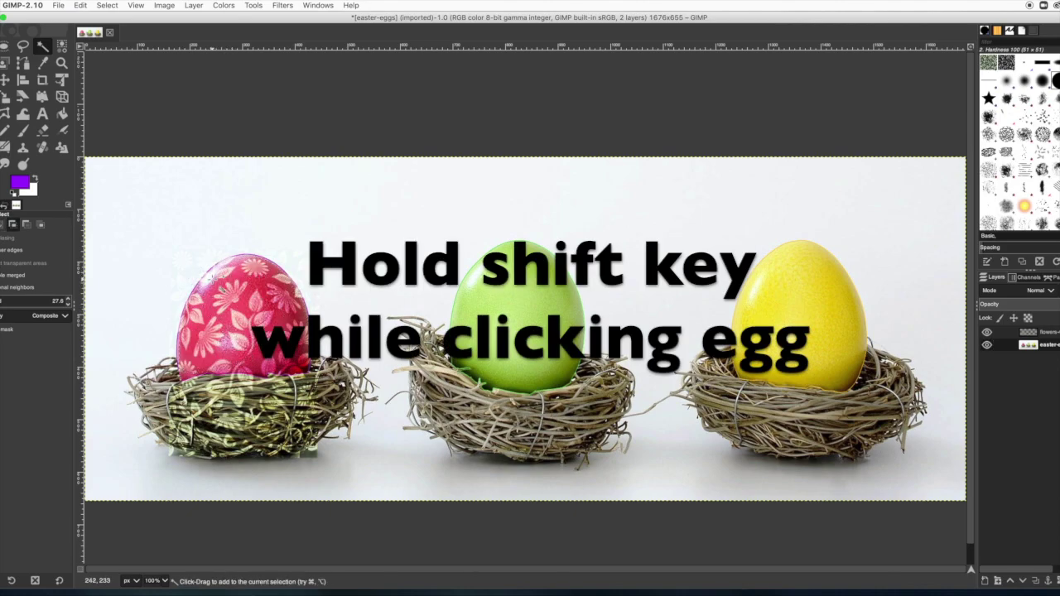
shift+click(271, 348)
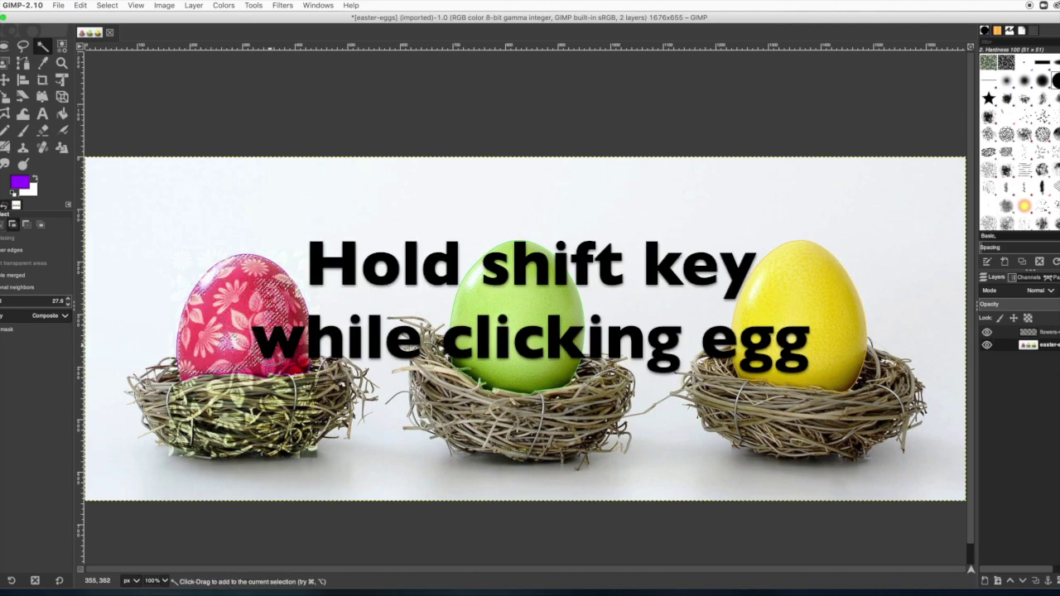
shift+click(288, 358)
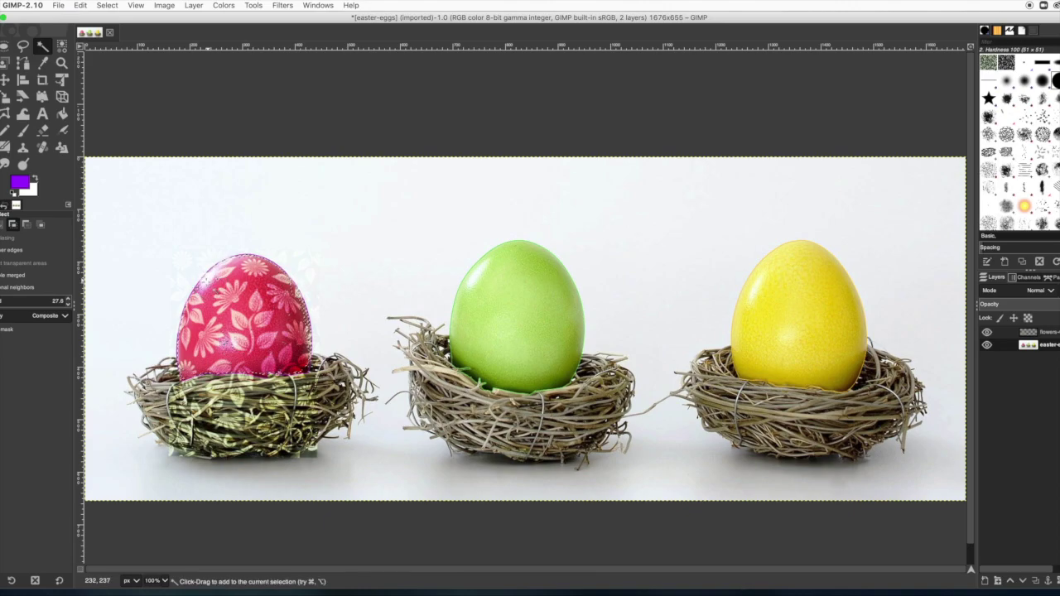
shift+click(197, 294)
shift+click(240, 344)
shift+click(313, 310)
shift+click(274, 367)
Step: Invert the selection and cut, then undo the cut made on the wrong layer
click(107, 6)
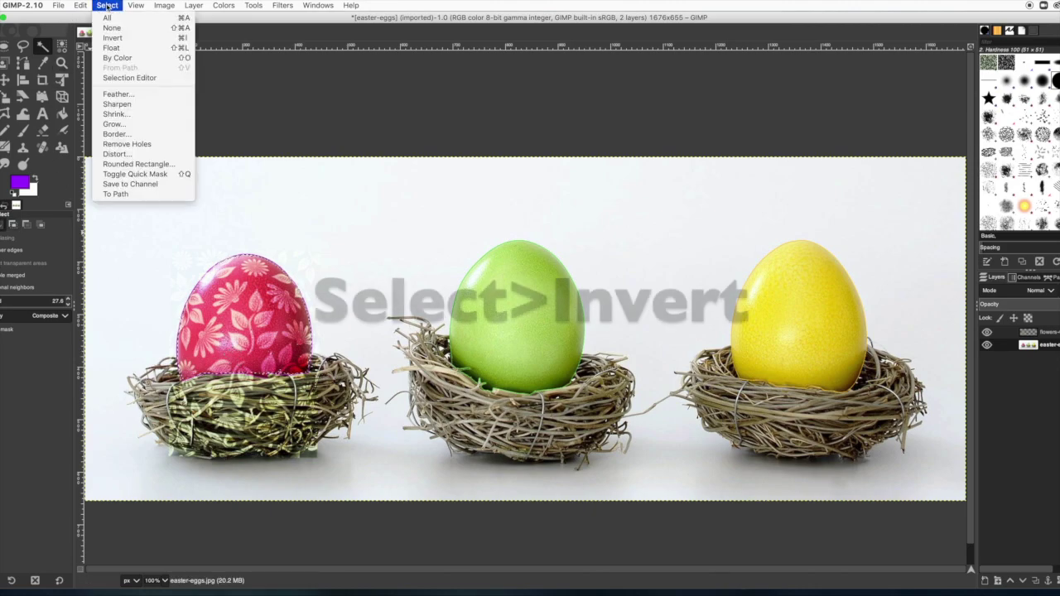
click(109, 39)
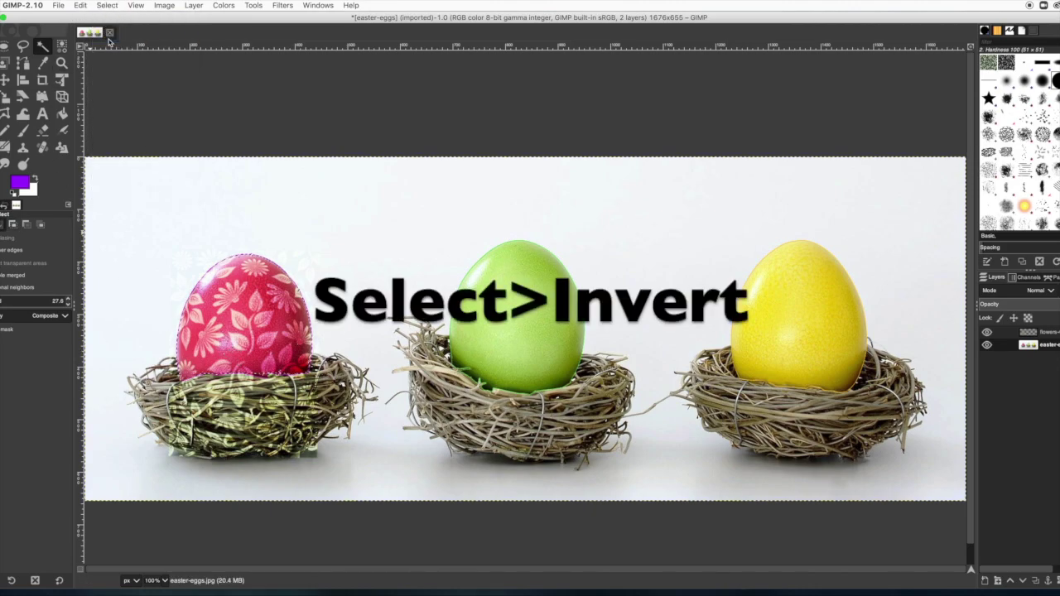
click(79, 5)
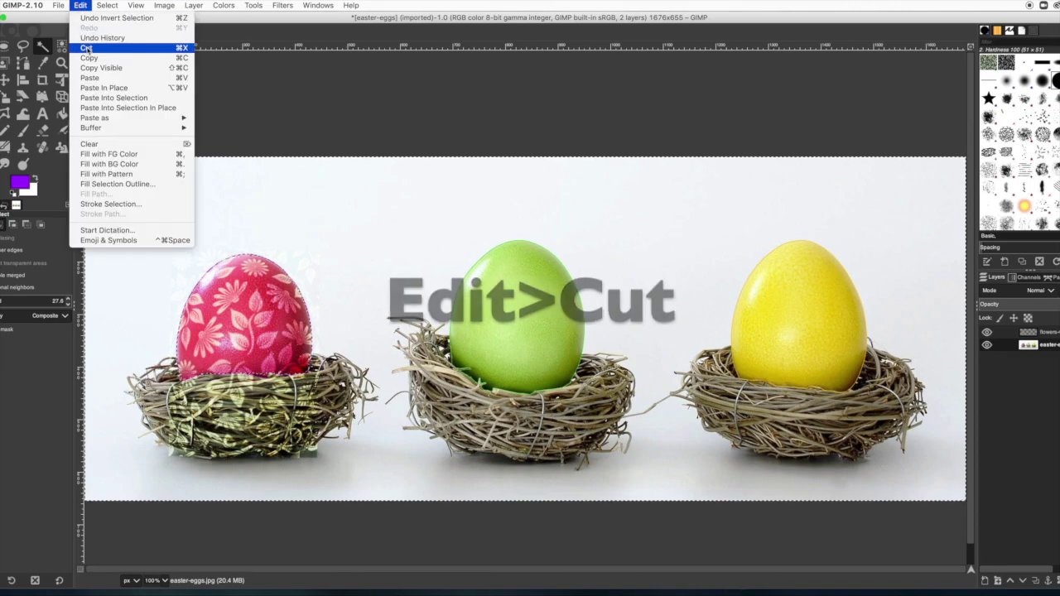
click(86, 48)
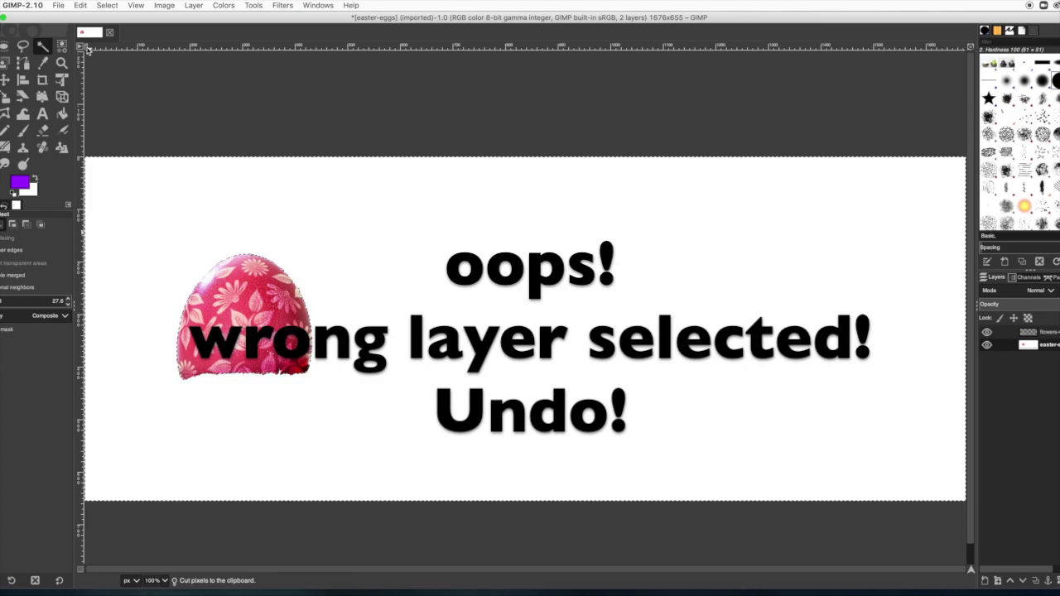
key(ctrl+z)
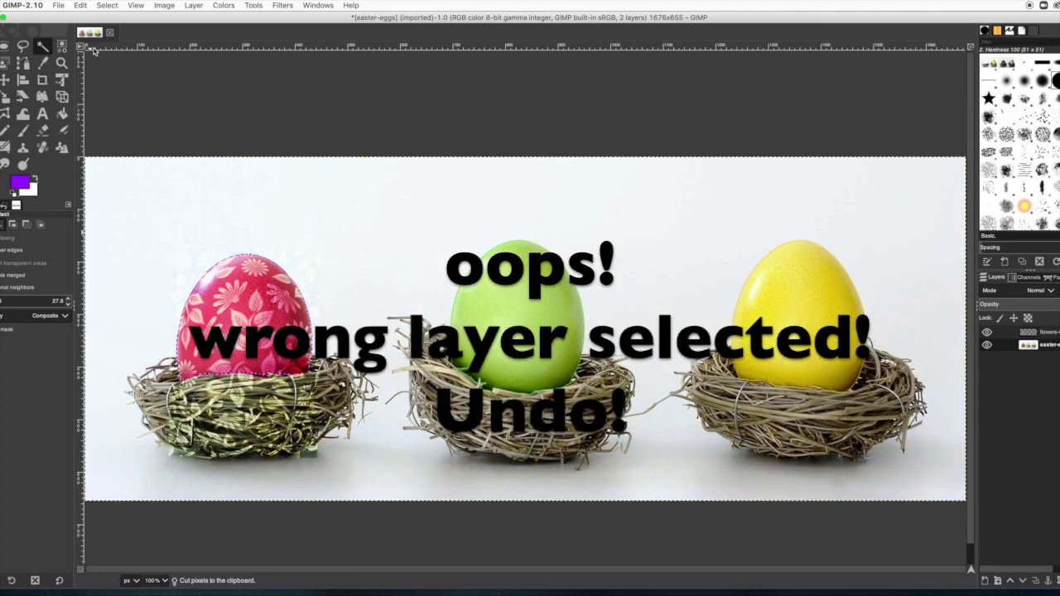
Step: Cut the flower pattern around the egg from the top layer and clear the selection
click(1027, 331)
click(80, 5)
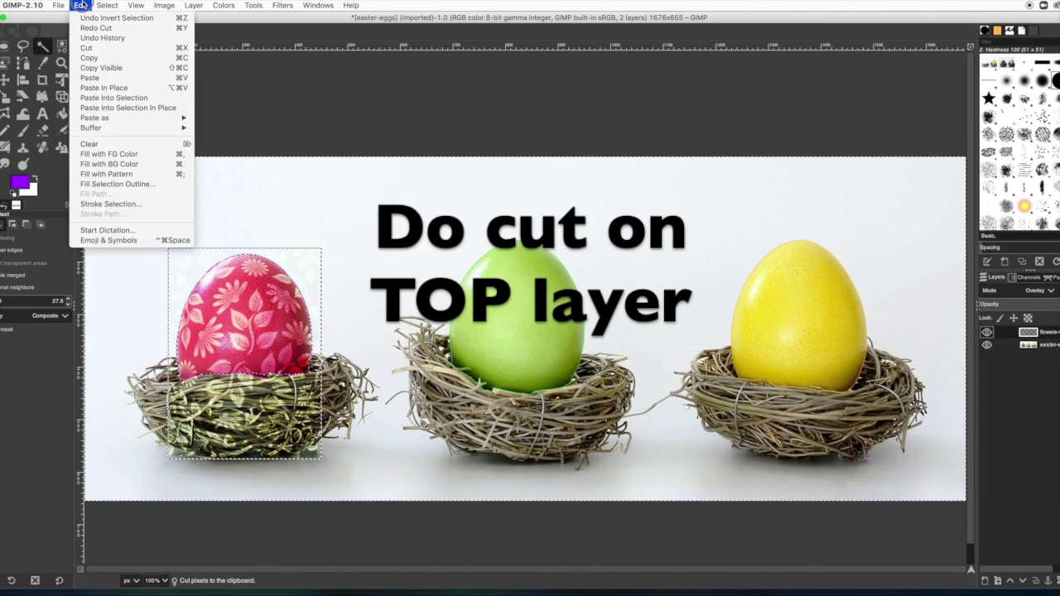
click(86, 50)
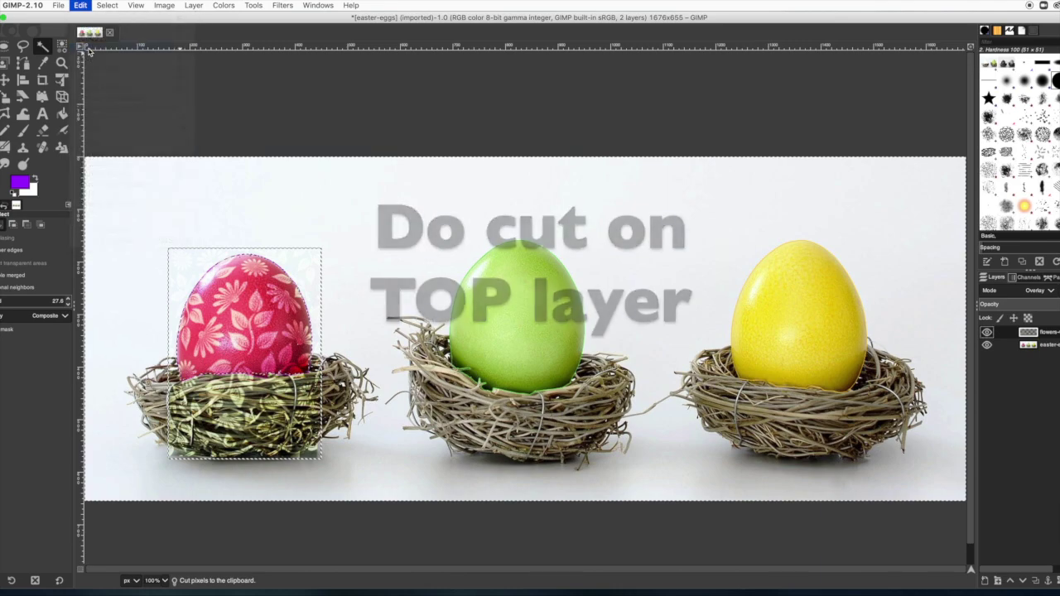
click(107, 5)
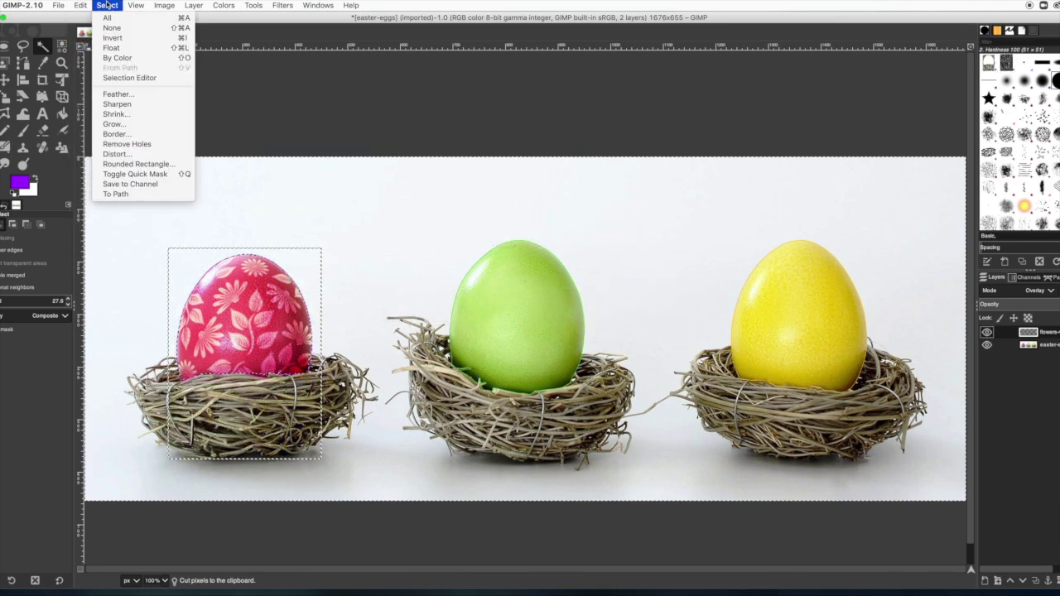
click(113, 30)
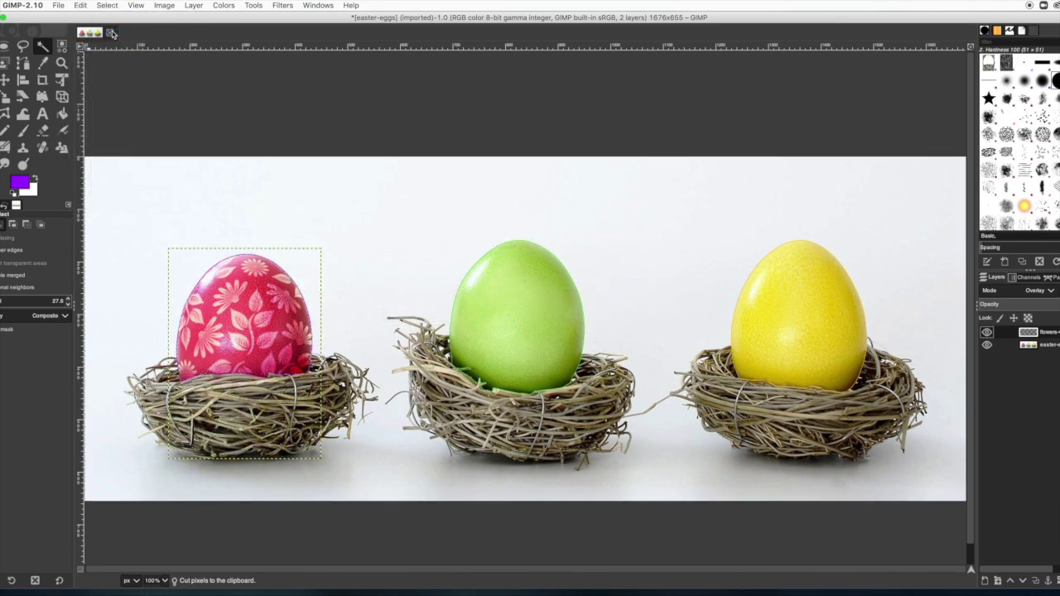
Step: Open retro-1422326_1280.jpg and copy the whole green pattern
click(59, 5)
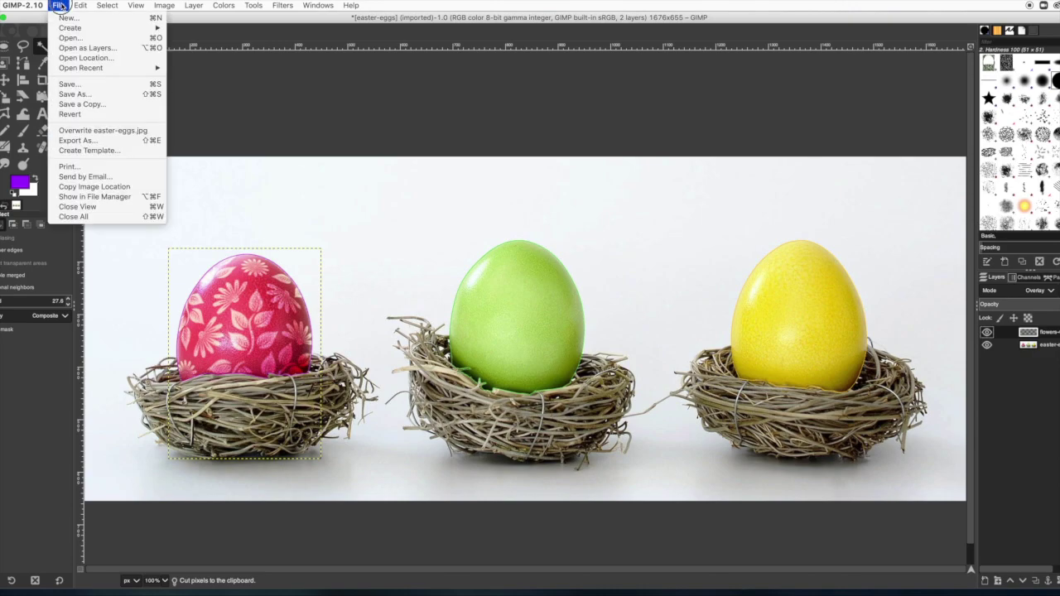
click(70, 38)
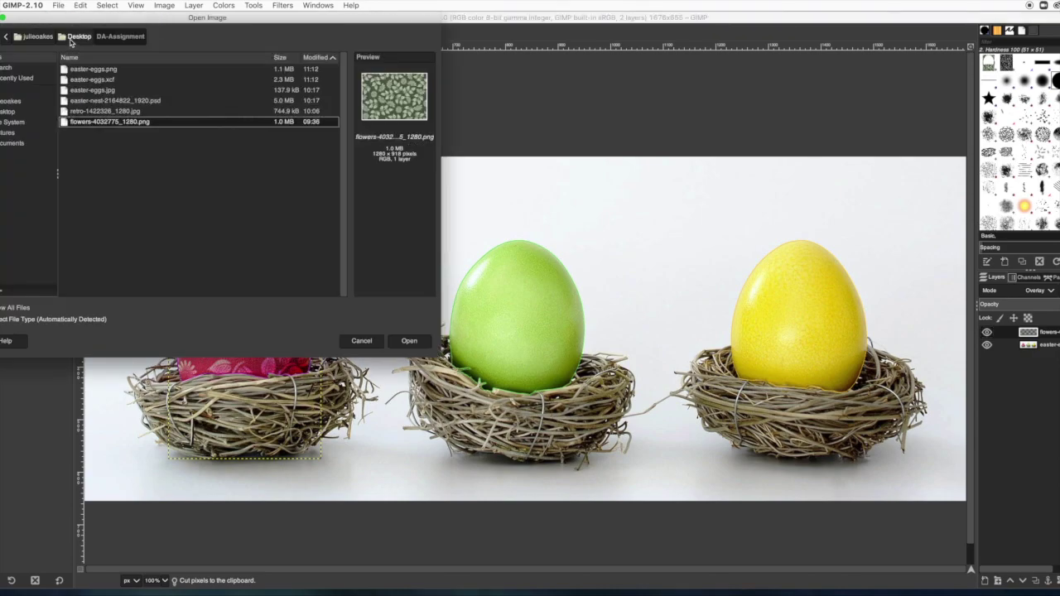
click(105, 111)
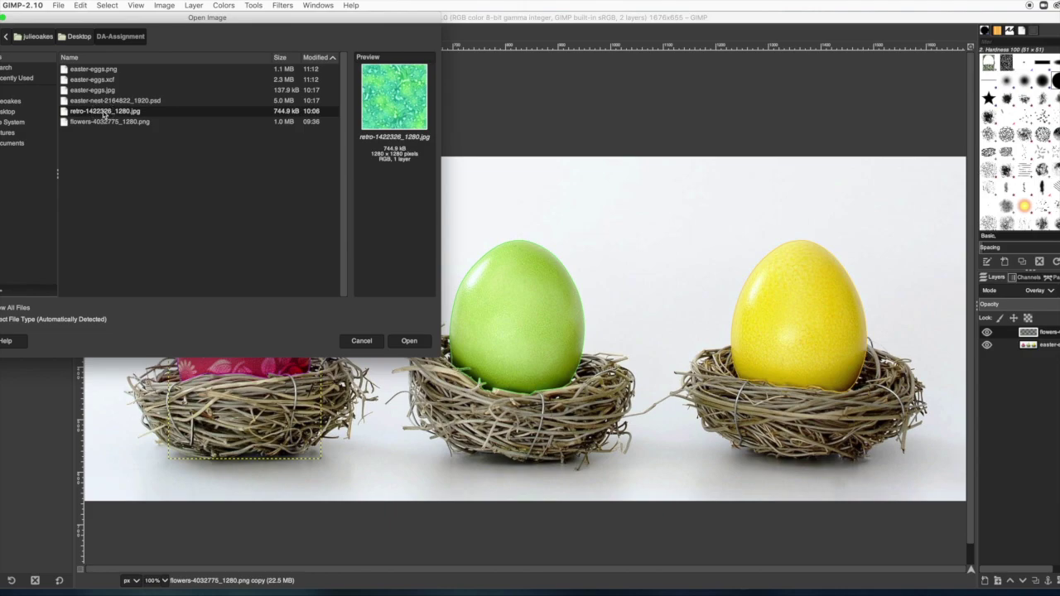
click(408, 341)
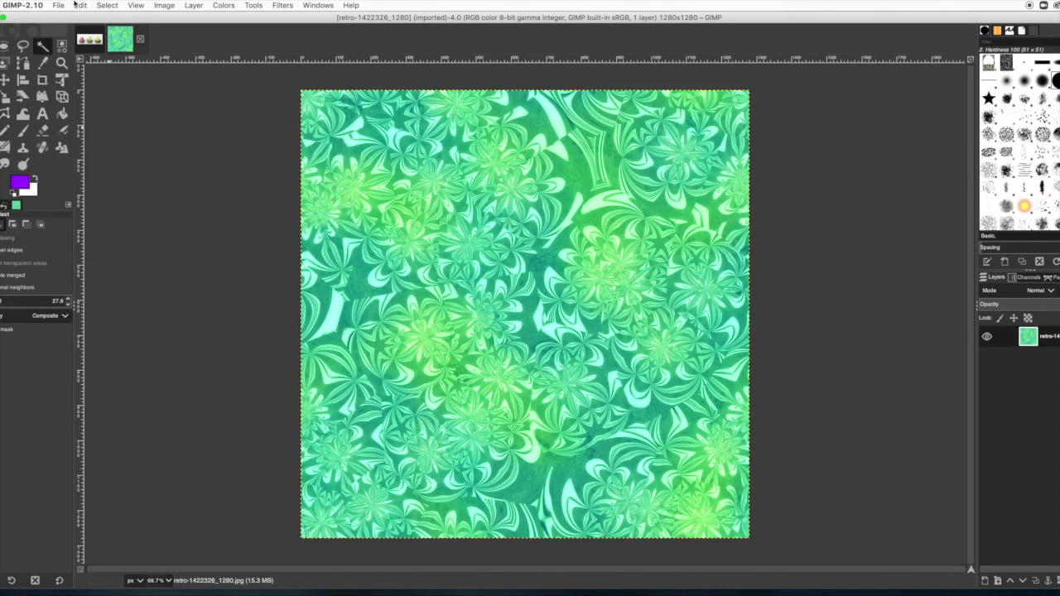
click(78, 5)
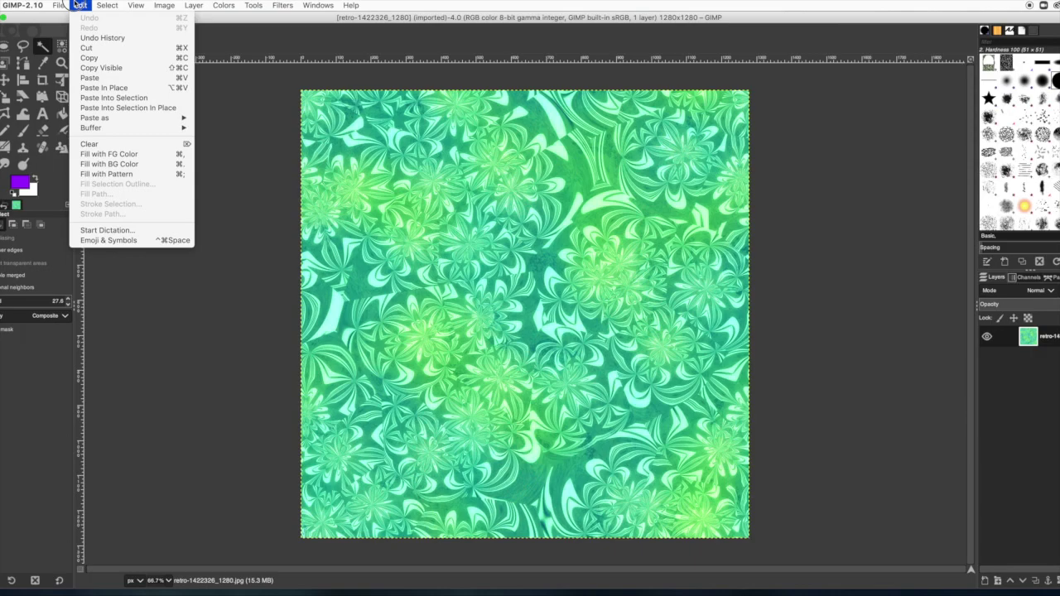
click(87, 58)
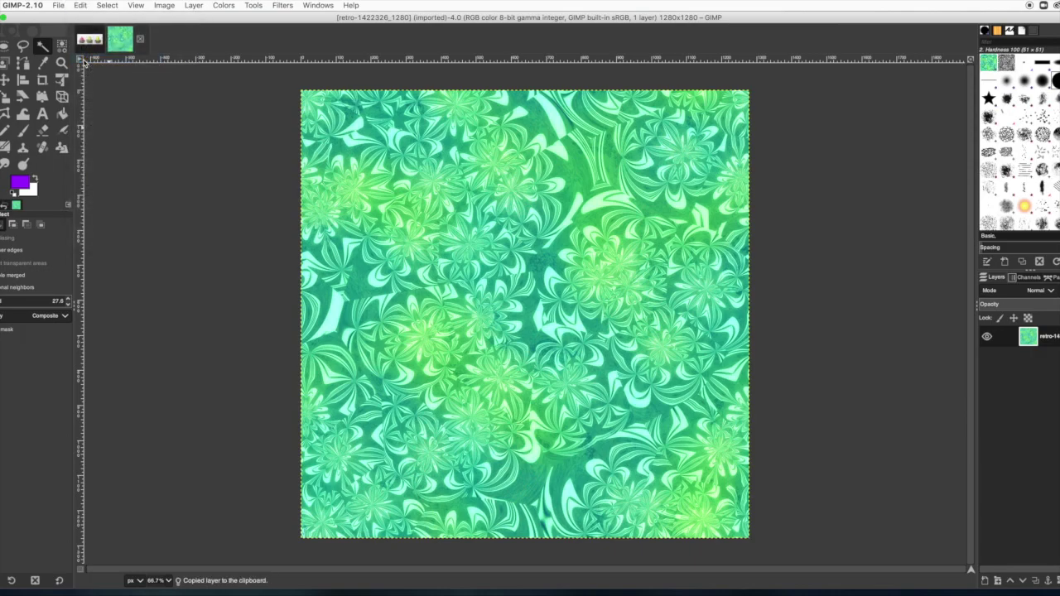
Step: Close the retro image and paste the pattern into the easter-eggs picture
click(140, 41)
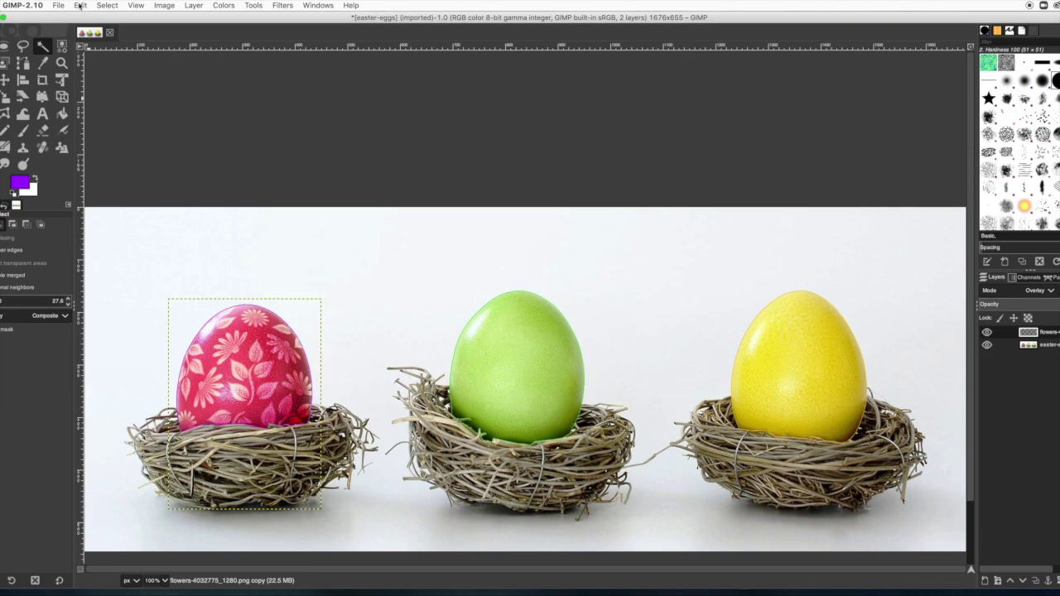
click(79, 5)
click(90, 78)
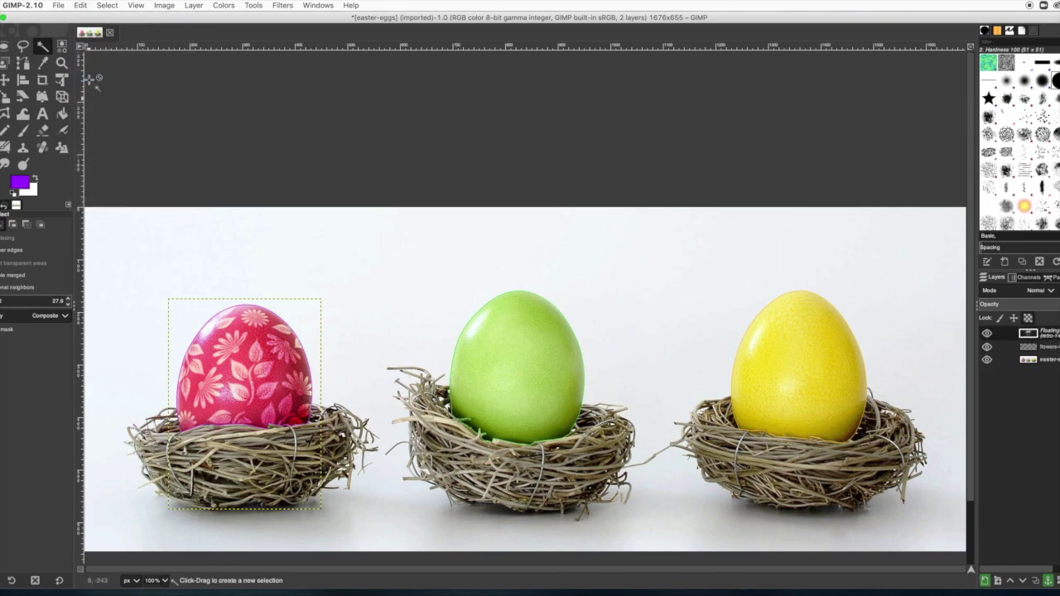
Step: Make the pasted pattern a new layer and scale it down to about 762 px square
click(985, 581)
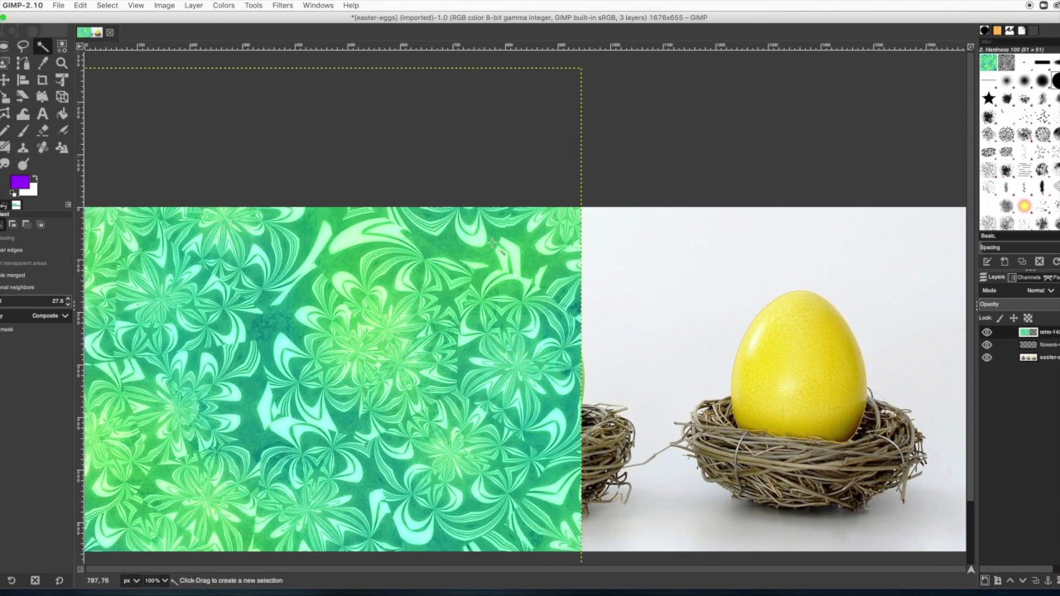
click(17, 98)
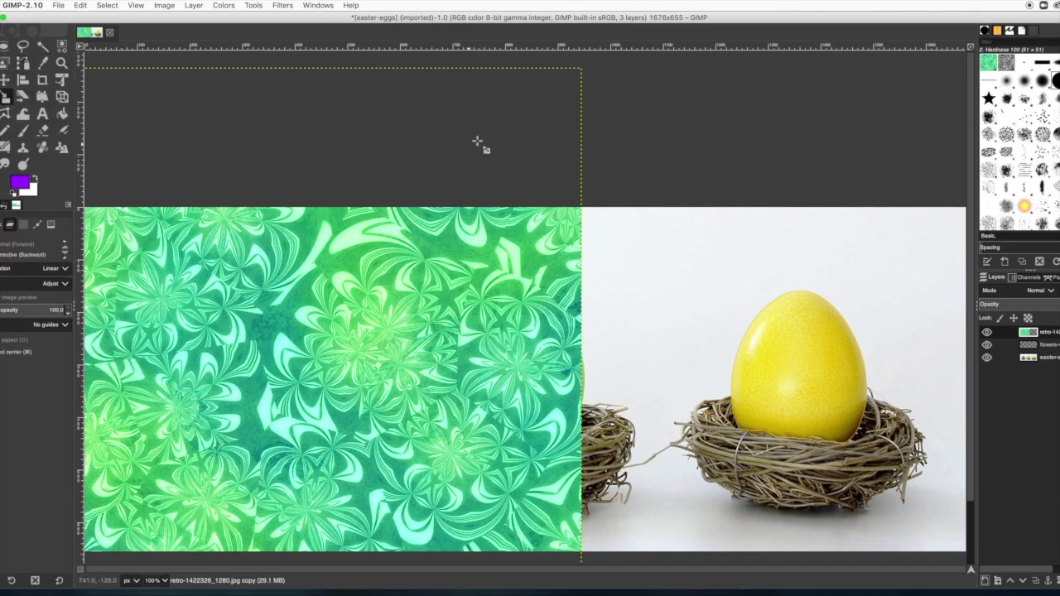
click(467, 166)
drag(466, 166, 214, 405)
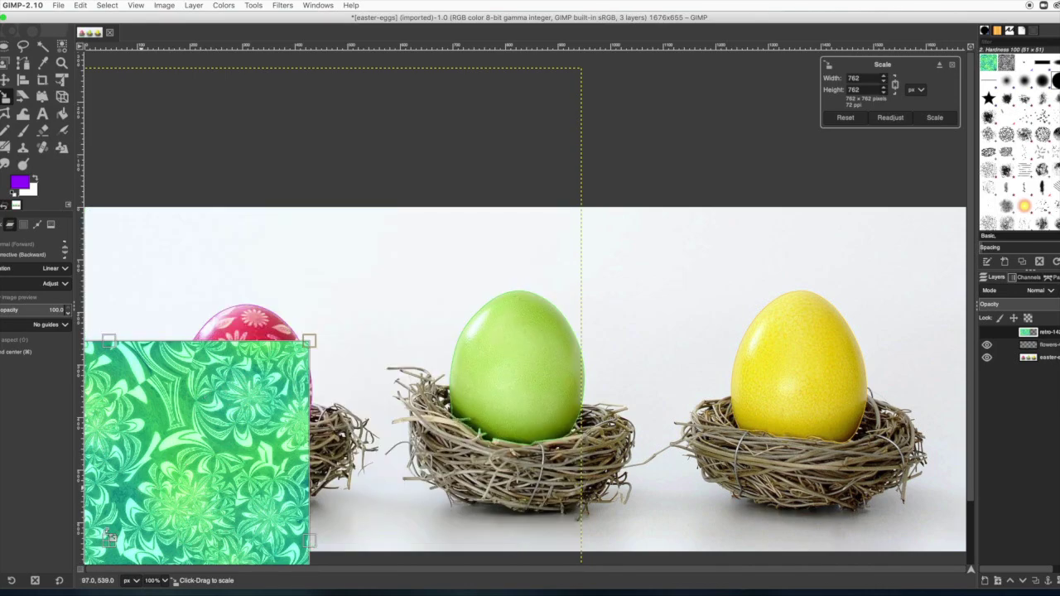
drag(110, 537, 488, 402)
Step: Shrink the pattern to 355 × 355 px and position it over the green egg
drag(296, 280, 413, 358)
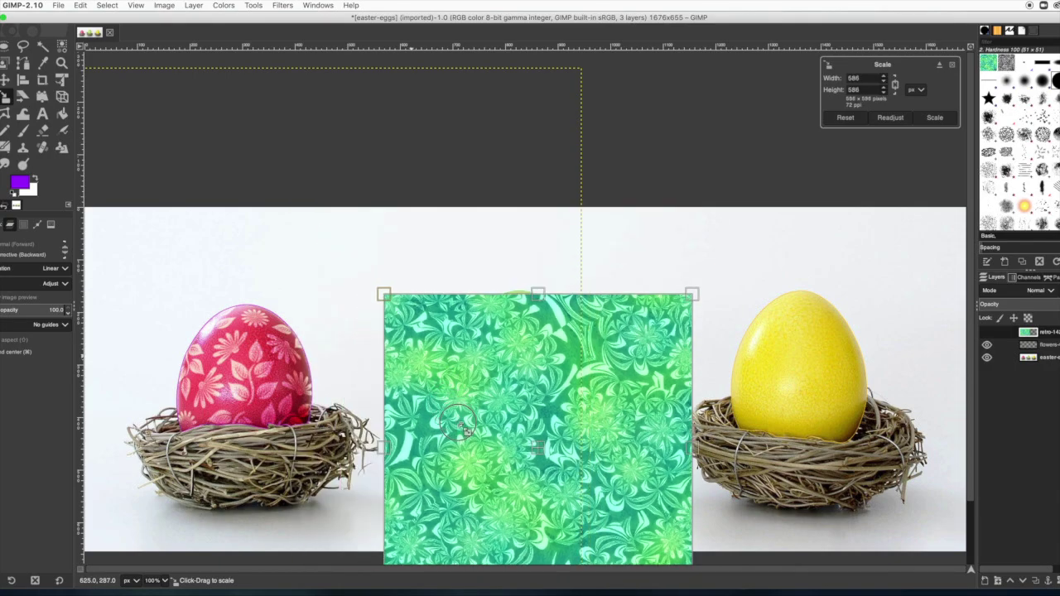
drag(458, 420, 488, 467)
drag(584, 493, 509, 389)
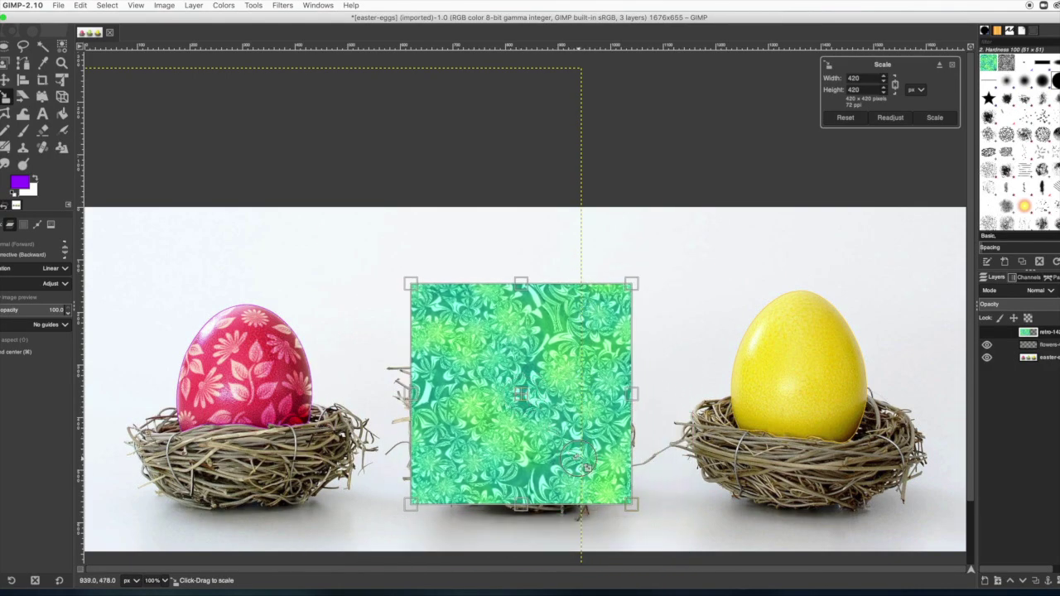
drag(587, 468, 551, 439)
mouse_move(573, 404)
mouse_down()
mouse_move(649, 447)
mouse_move(592, 407)
mouse_up()
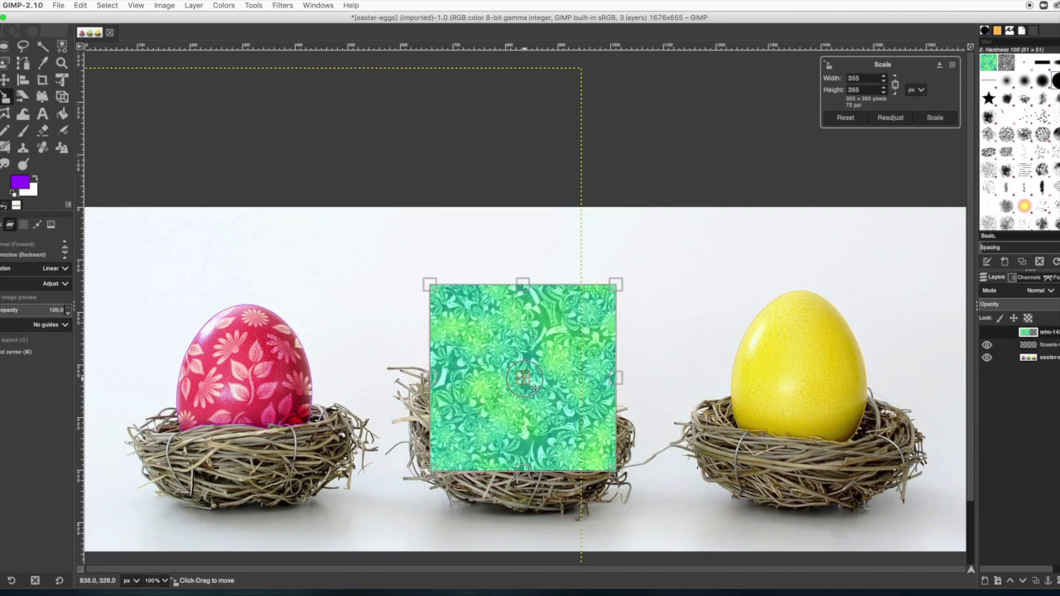
drag(534, 387, 535, 388)
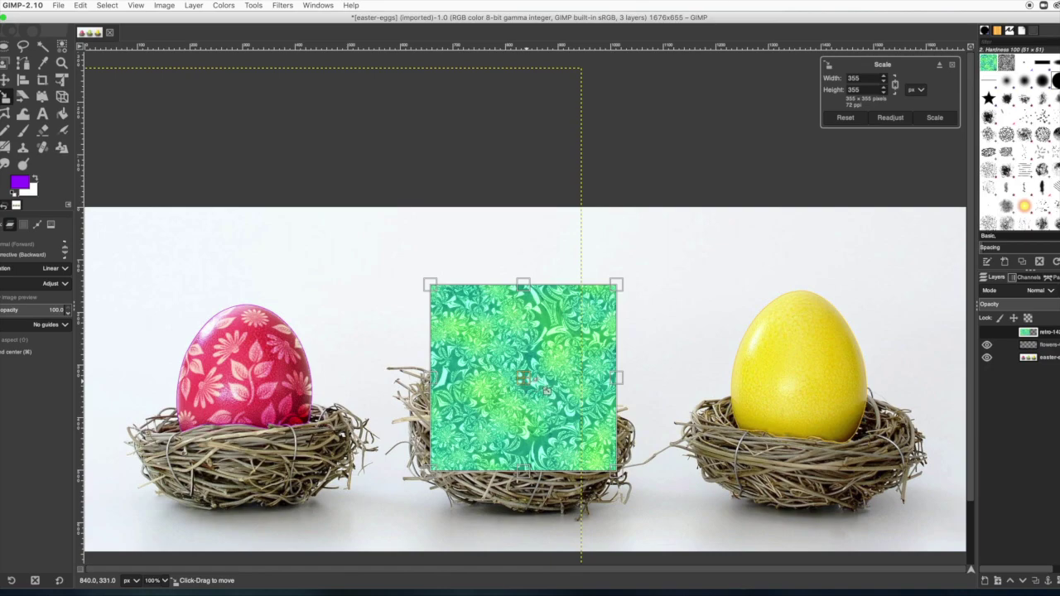
key(Return)
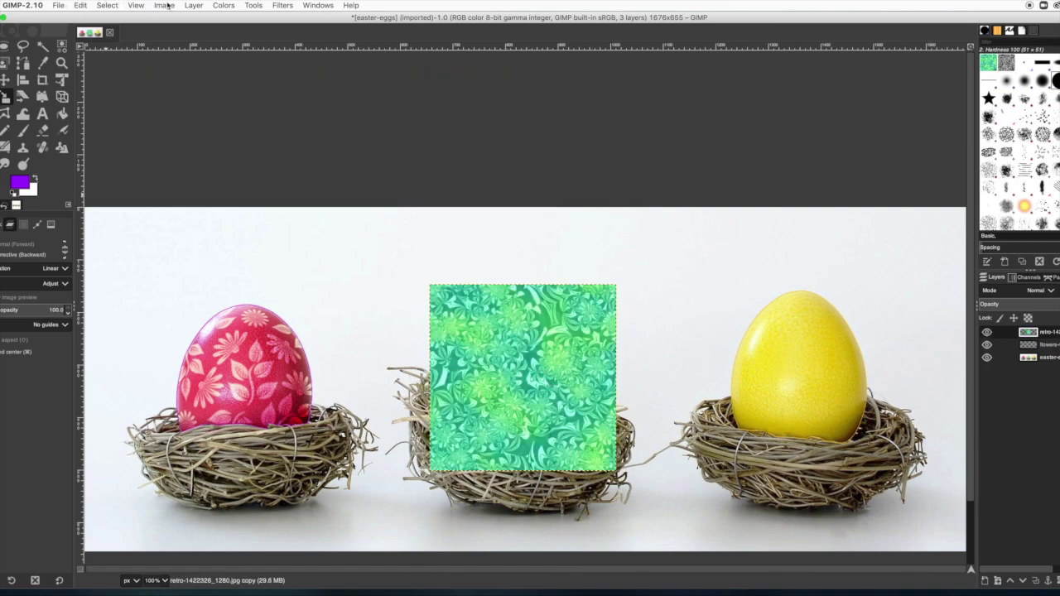
Step: In Curve Bend, arch the upper border curve upward with symmetric slope points
click(285, 6)
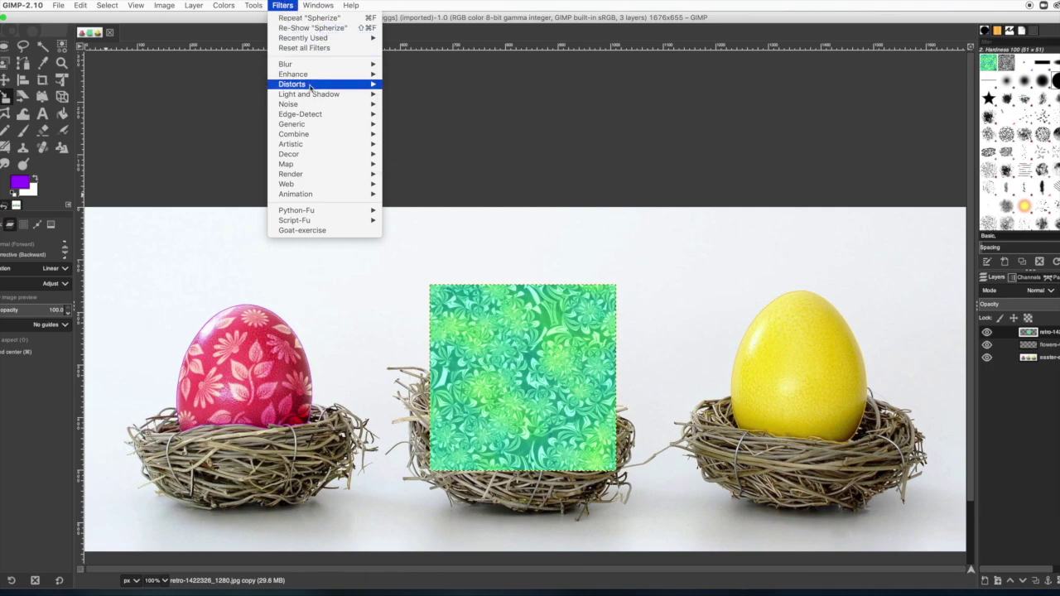
mouse_move(309, 86)
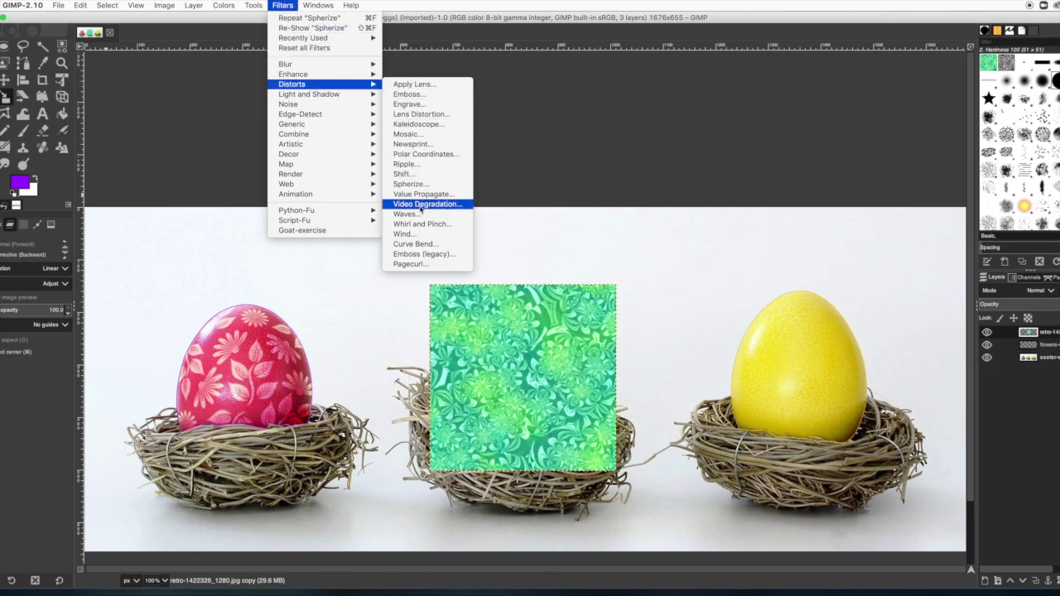
click(430, 245)
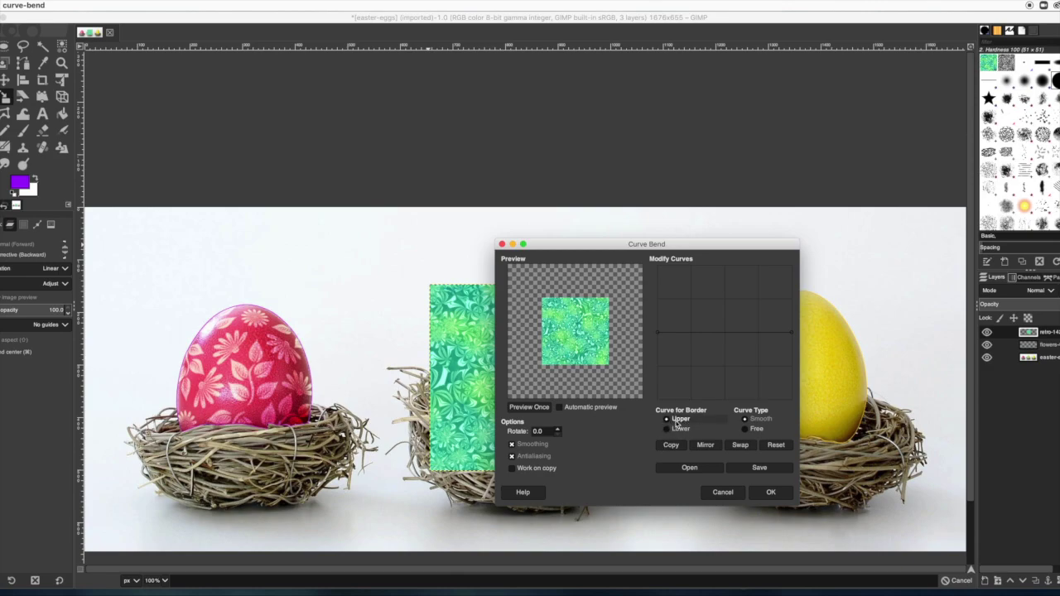
drag(724, 337, 725, 270)
click(680, 295)
drag(760, 302, 762, 290)
drag(678, 298, 677, 293)
drag(767, 294, 766, 291)
Step: Pull the lower border curve down into a U and apply the bend
click(667, 428)
drag(726, 337, 728, 400)
drag(681, 363, 682, 372)
drag(765, 369, 762, 373)
drag(682, 374, 681, 379)
click(771, 492)
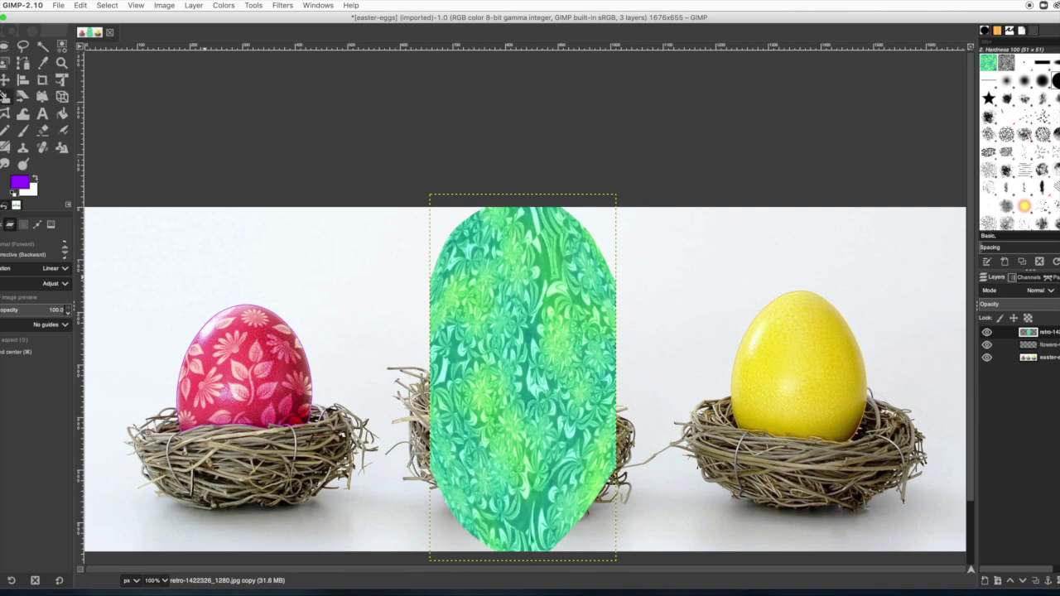
Step: Resize the green egg layer to 273 × 345 px over the middle egg
click(7, 97)
click(495, 273)
drag(496, 271, 519, 311)
mouse_move(544, 478)
mouse_down()
mouse_move(530, 458)
mouse_move(512, 509)
mouse_move(527, 474)
mouse_up()
mouse_move(520, 266)
mouse_down()
mouse_move(513, 300)
mouse_move(513, 284)
mouse_up()
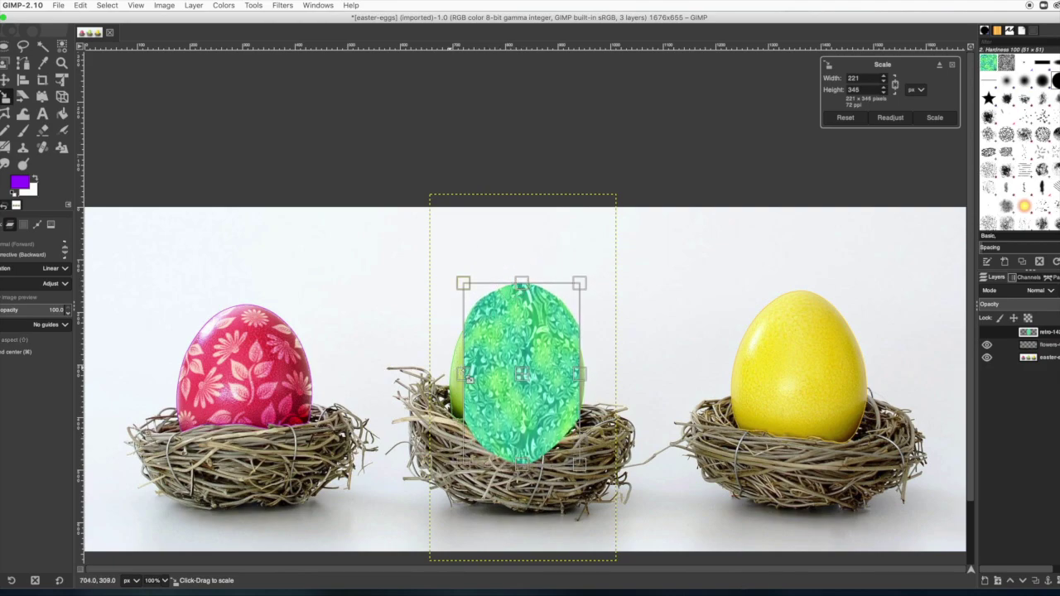
drag(456, 375, 438, 372)
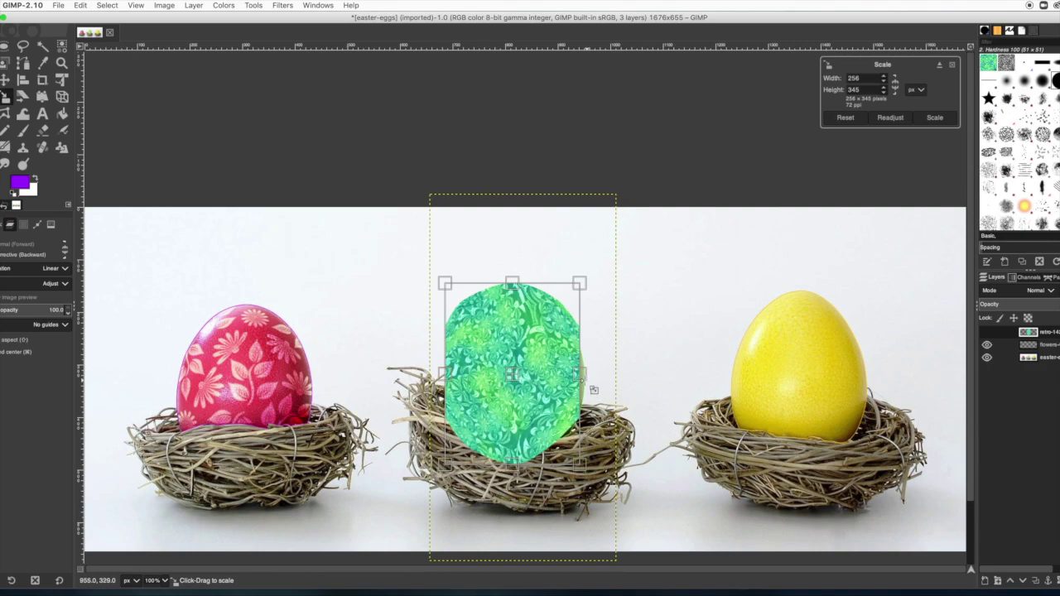
drag(591, 387, 597, 384)
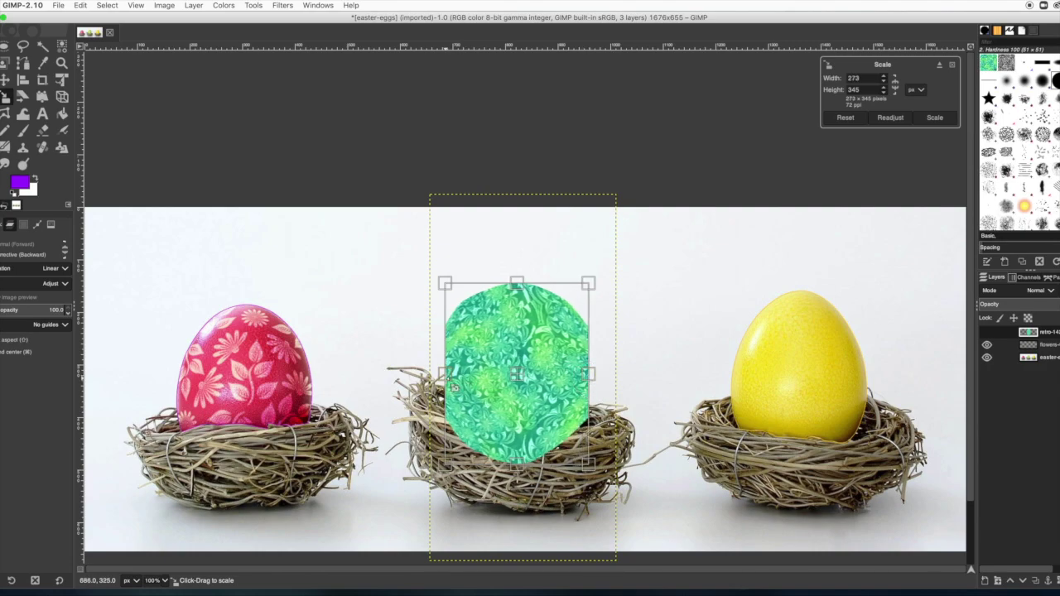
key(Return)
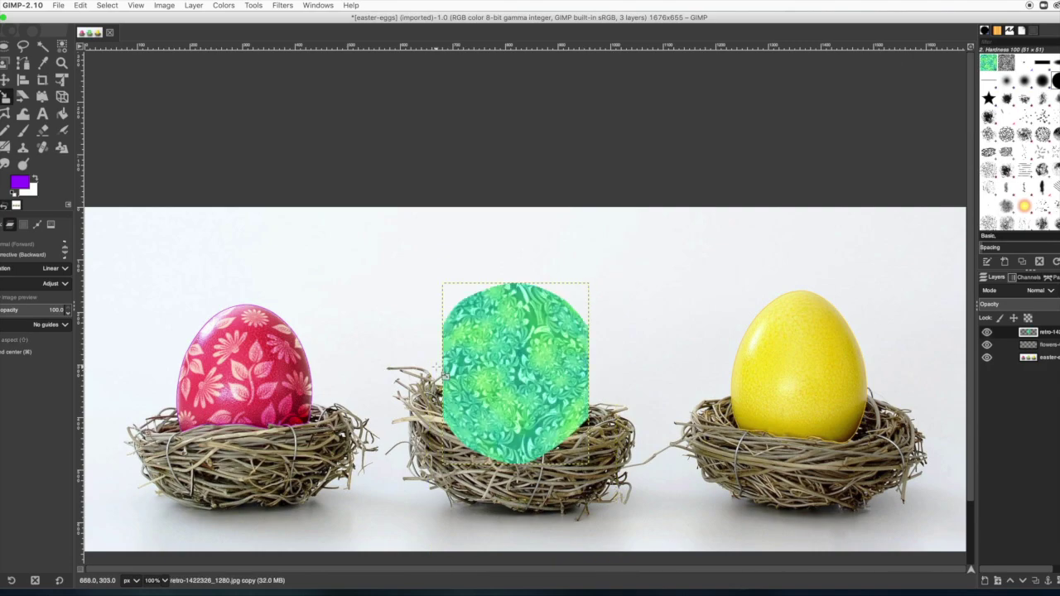
Step: Set the green egg layer's blend mode to Multiply
click(1040, 291)
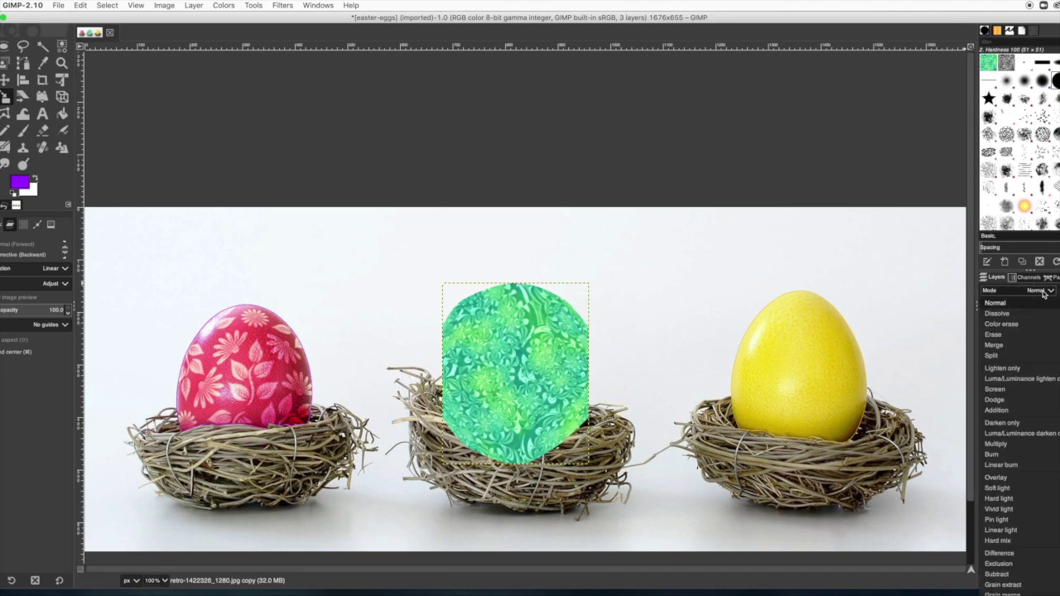
click(999, 445)
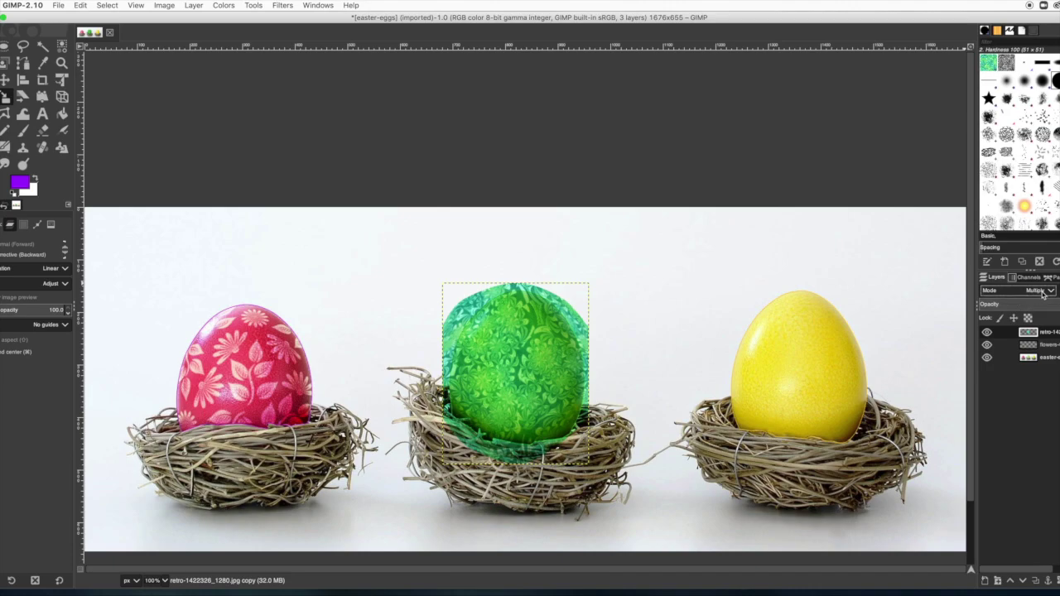
click(1046, 357)
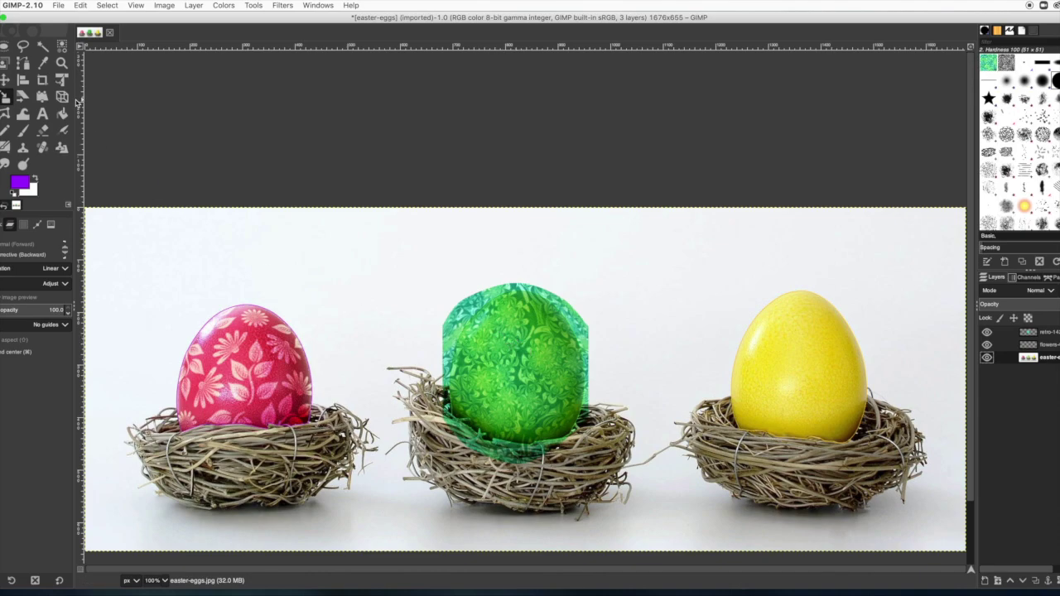
Step: Fuzzy Select the middle egg on the photo, invert the selection, and activate the green pattern layer
click(42, 46)
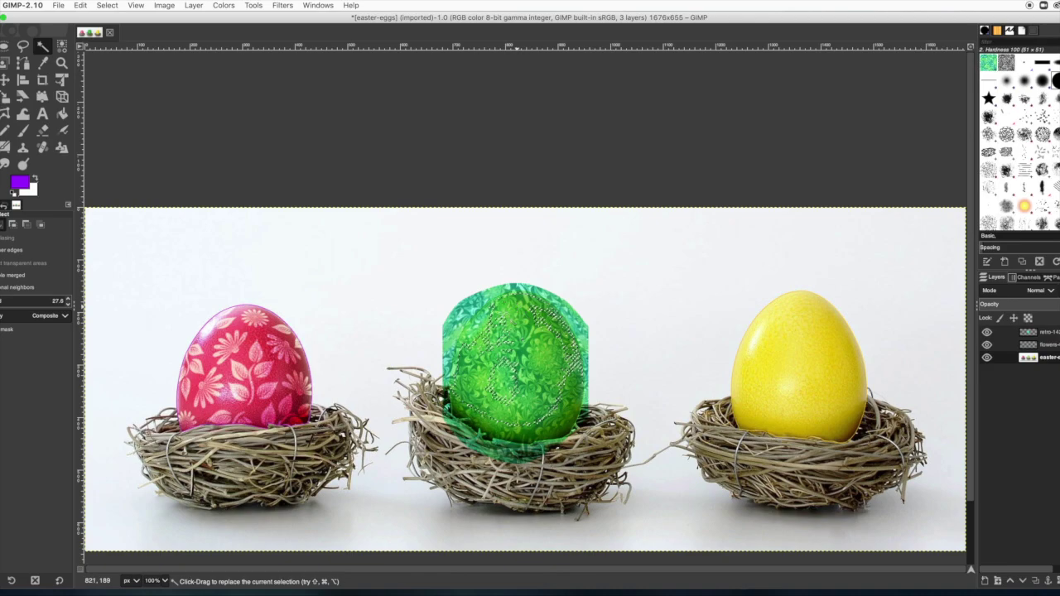
click(476, 325)
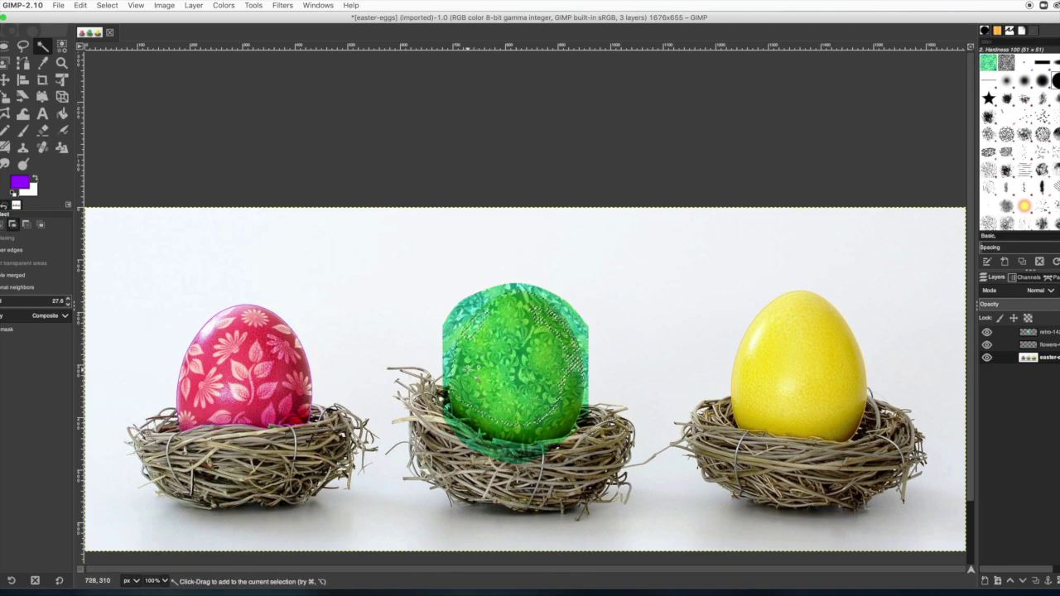
drag(548, 424, 551, 425)
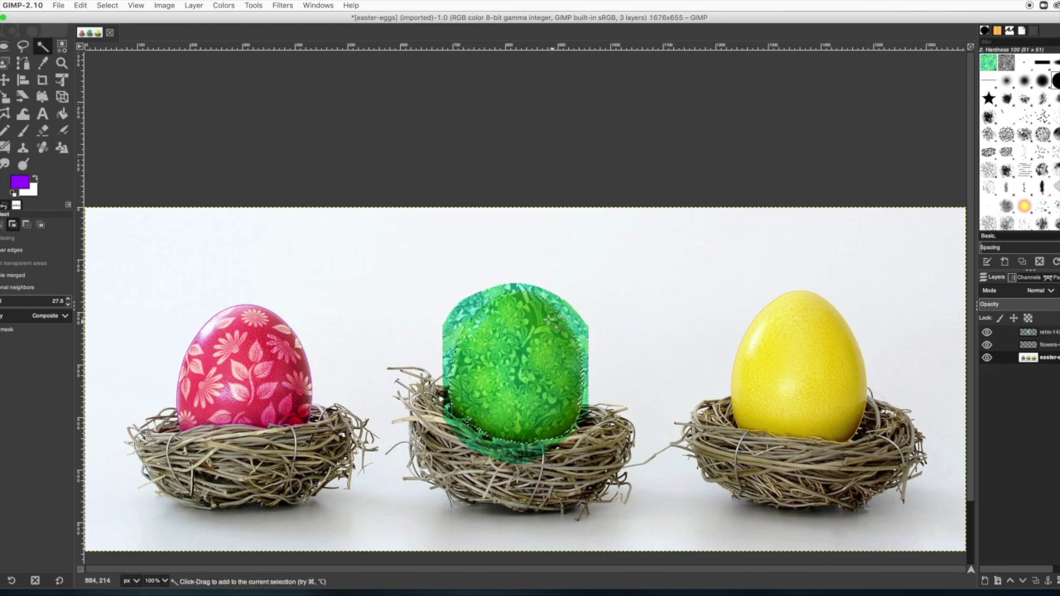
shift+click(569, 380)
click(108, 5)
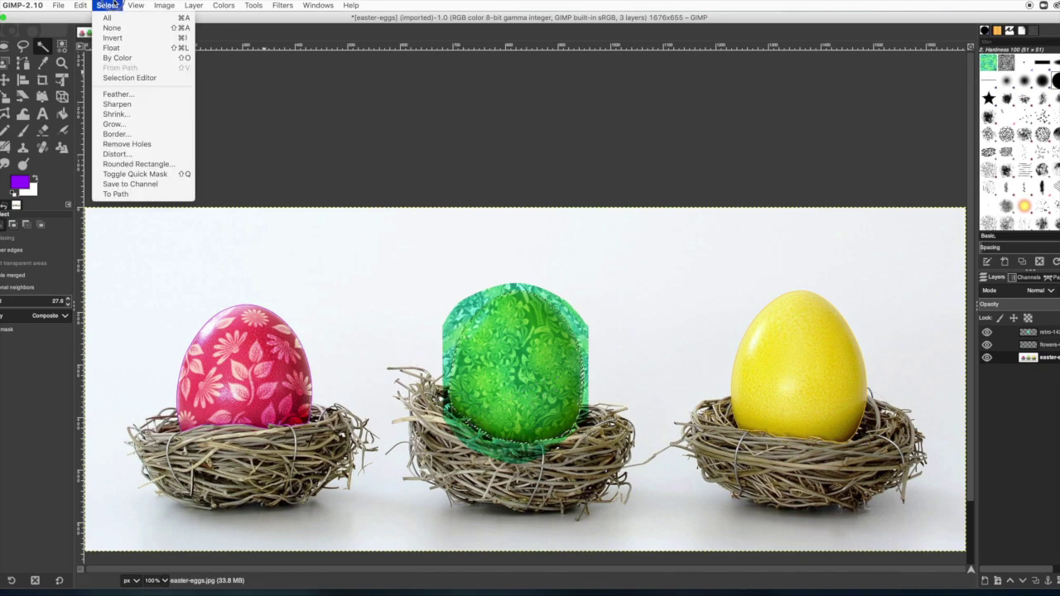
click(114, 38)
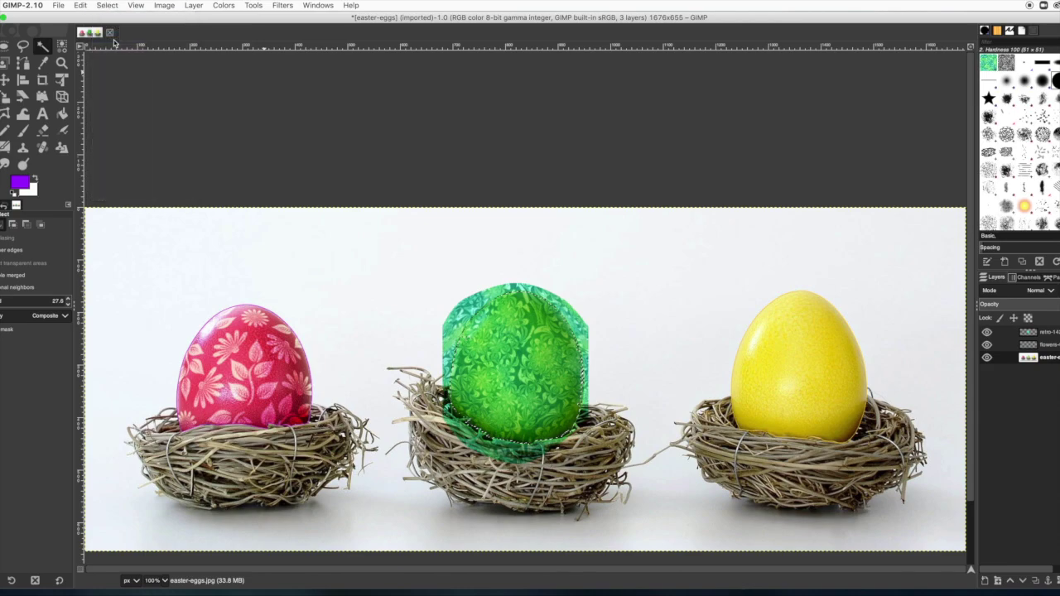
click(1048, 334)
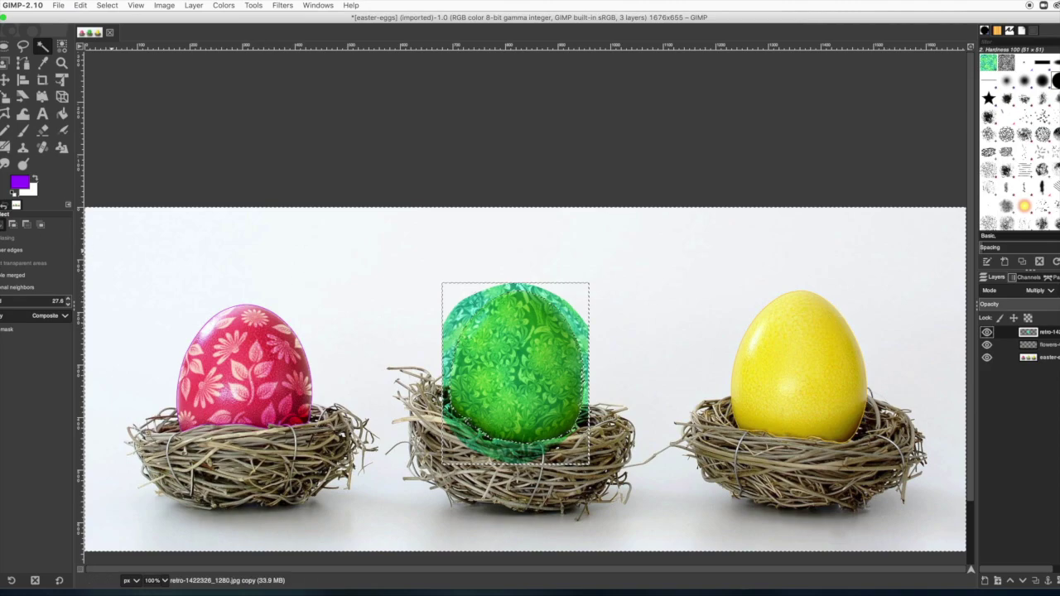
Step: Erase the green pattern outside the middle egg's outline with a much larger eraser
click(42, 130)
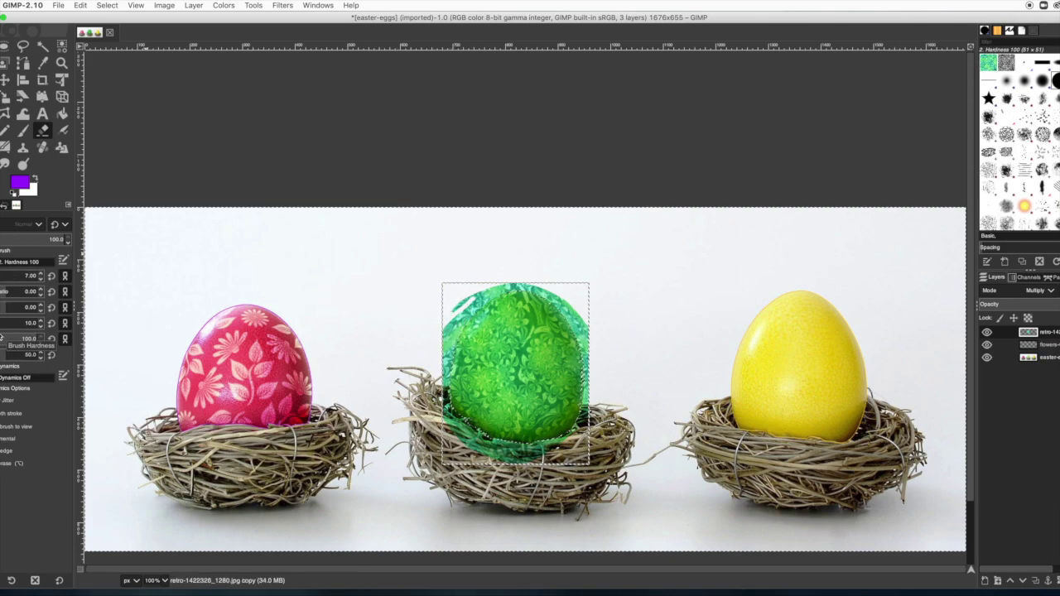
drag(15, 275, 33, 275)
mouse_move(463, 283)
mouse_down()
mouse_move(617, 300)
mouse_move(646, 392)
mouse_move(635, 355)
mouse_move(624, 393)
mouse_move(630, 465)
mouse_move(525, 516)
mouse_move(470, 509)
mouse_move(562, 508)
mouse_move(482, 499)
mouse_move(404, 454)
mouse_move(373, 399)
mouse_move(390, 396)
mouse_move(399, 376)
mouse_move(399, 325)
mouse_move(404, 344)
mouse_move(414, 298)
mouse_move(388, 371)
mouse_up()
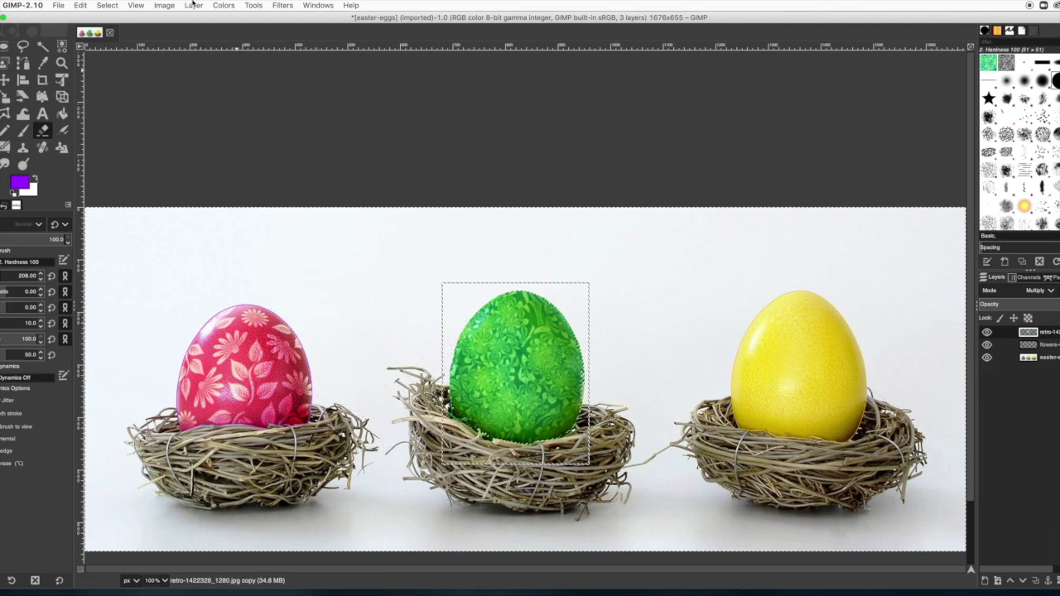
Step: Clear the selection and set the pattern layer's blend mode to Overlay
click(117, 5)
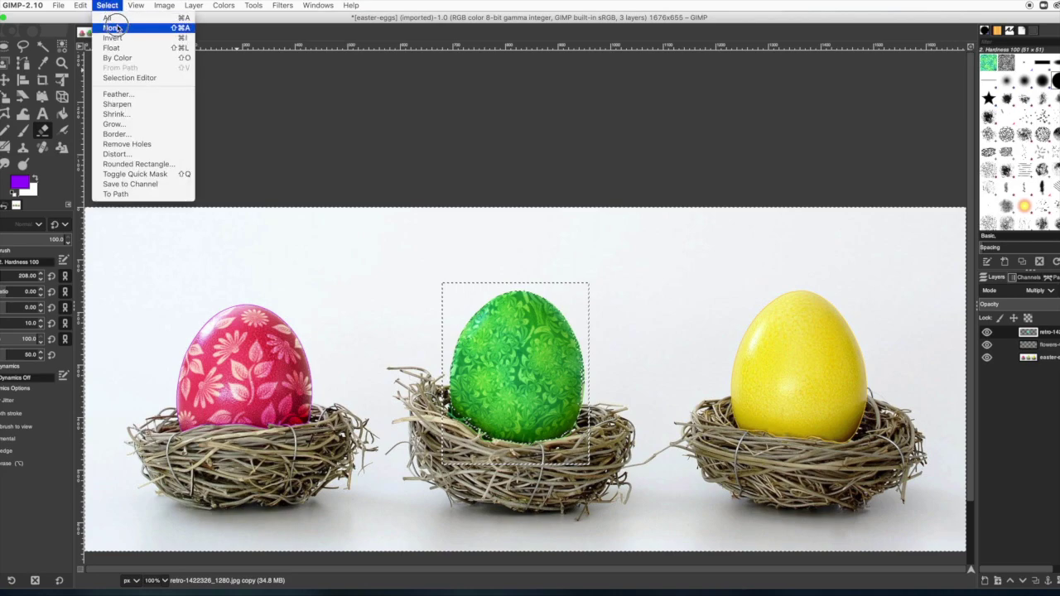
click(113, 28)
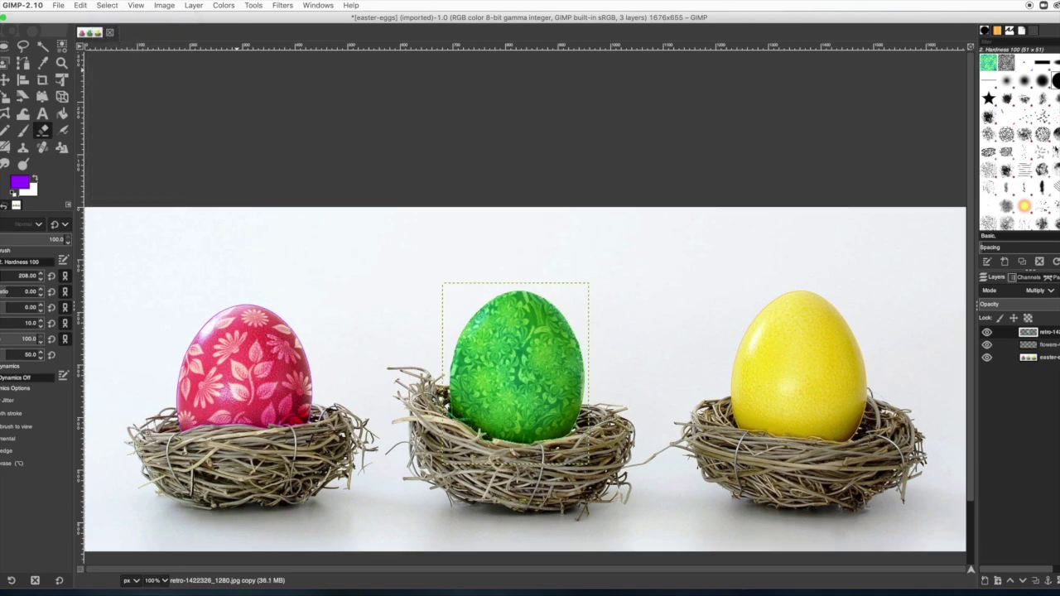
click(1039, 292)
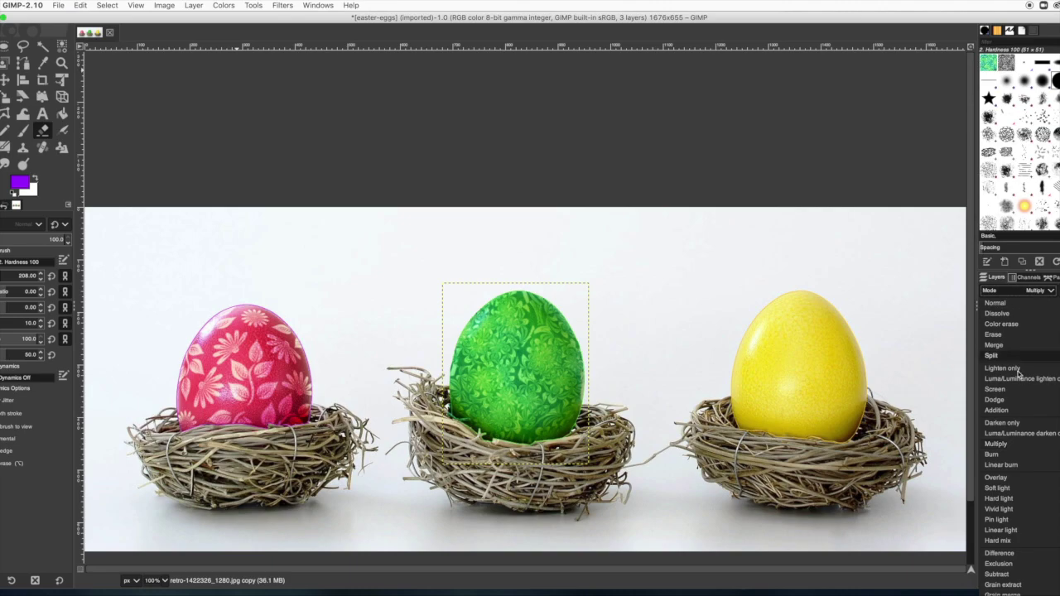
click(996, 481)
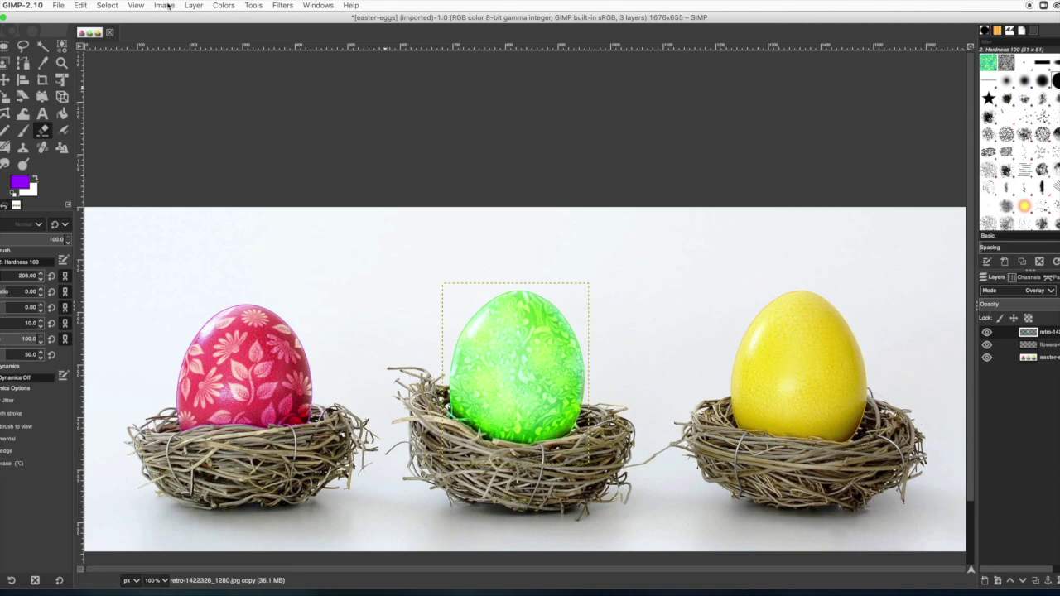
click(109, 6)
Step: On the background photo layer, select the yellow egg in the right nest, Shift-adding its parts
click(116, 5)
click(1056, 358)
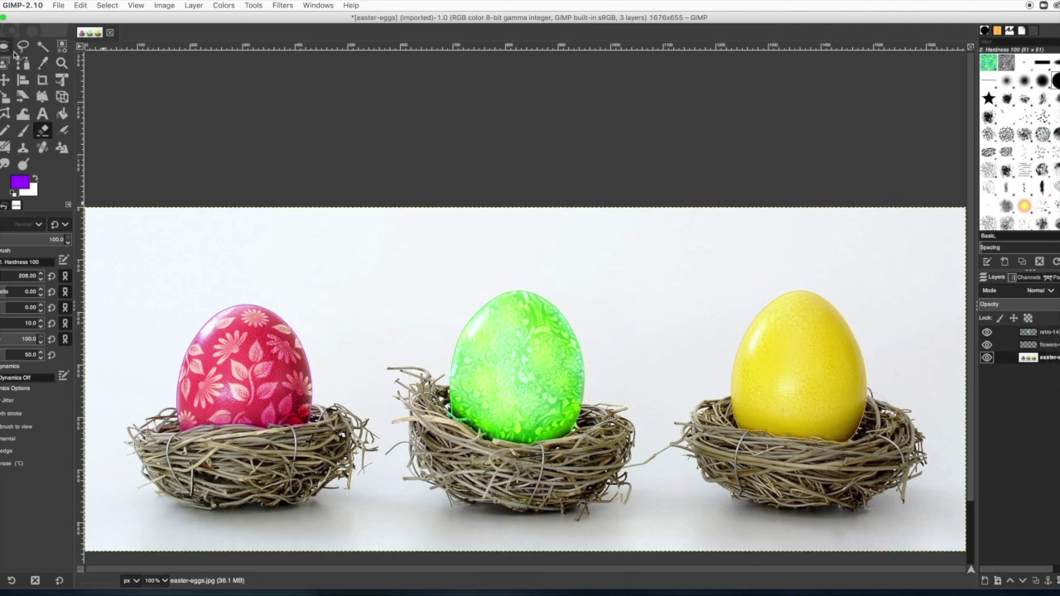
click(42, 46)
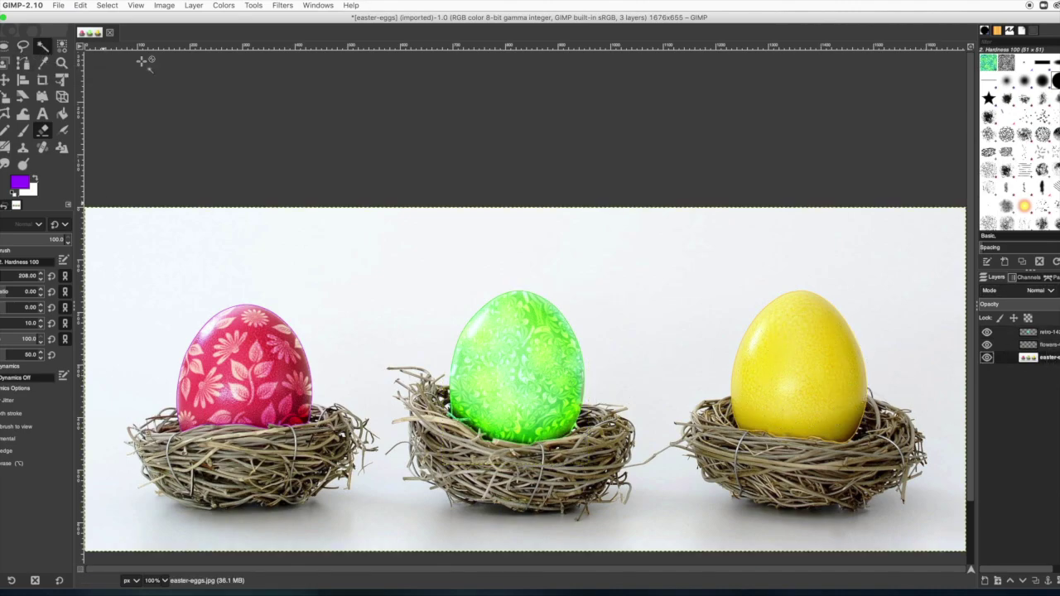
click(803, 354)
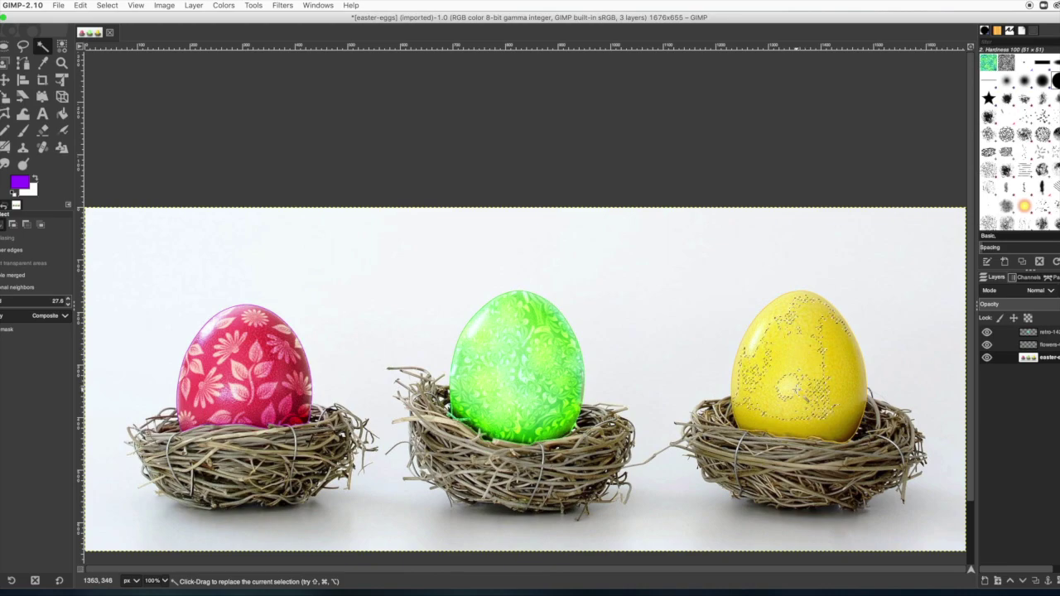
key(shift)
click(767, 350)
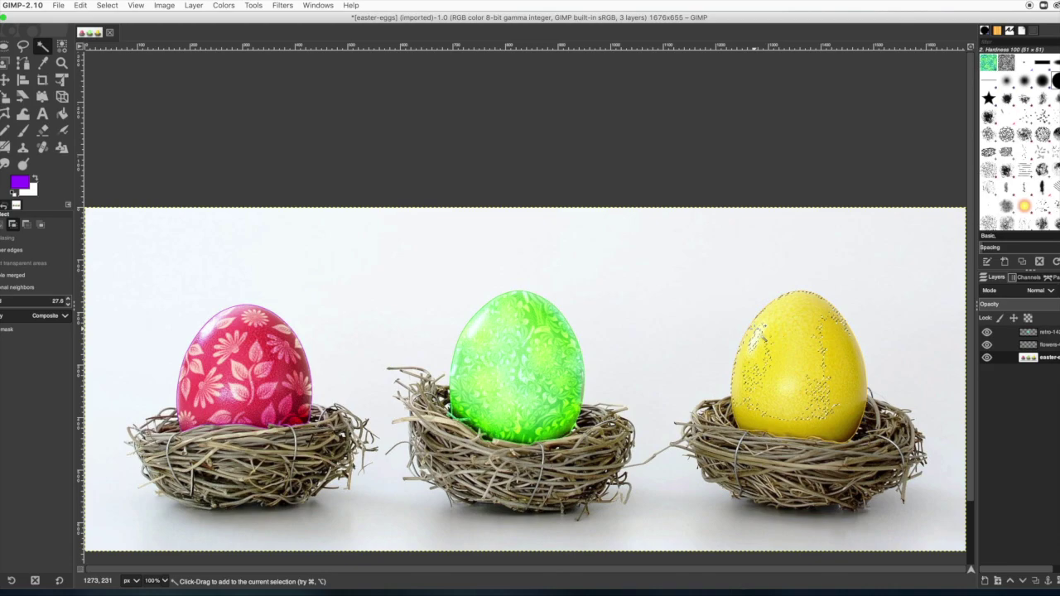
click(843, 364)
click(845, 421)
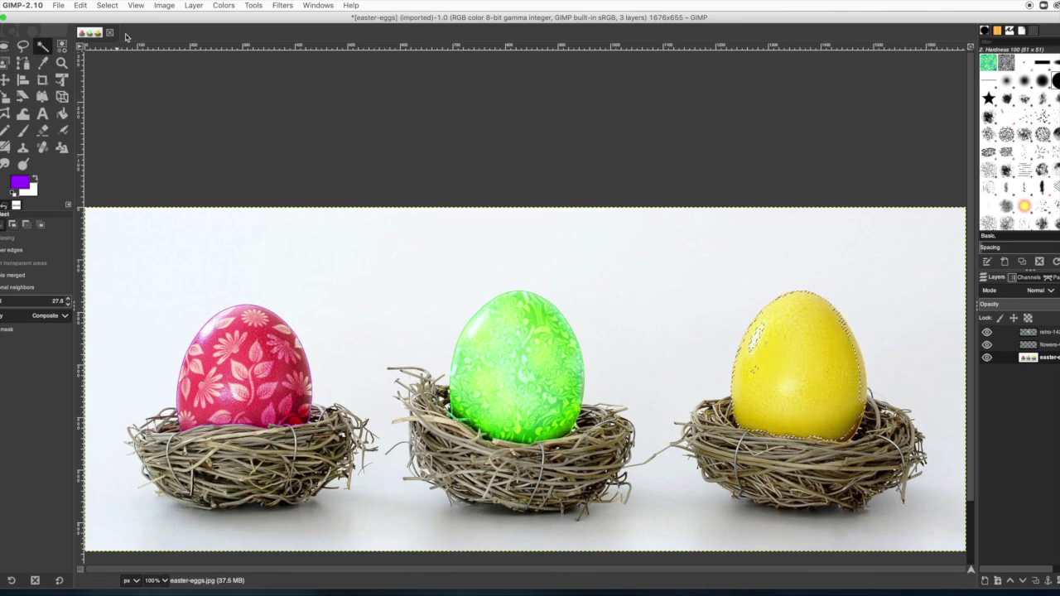
click(145, 6)
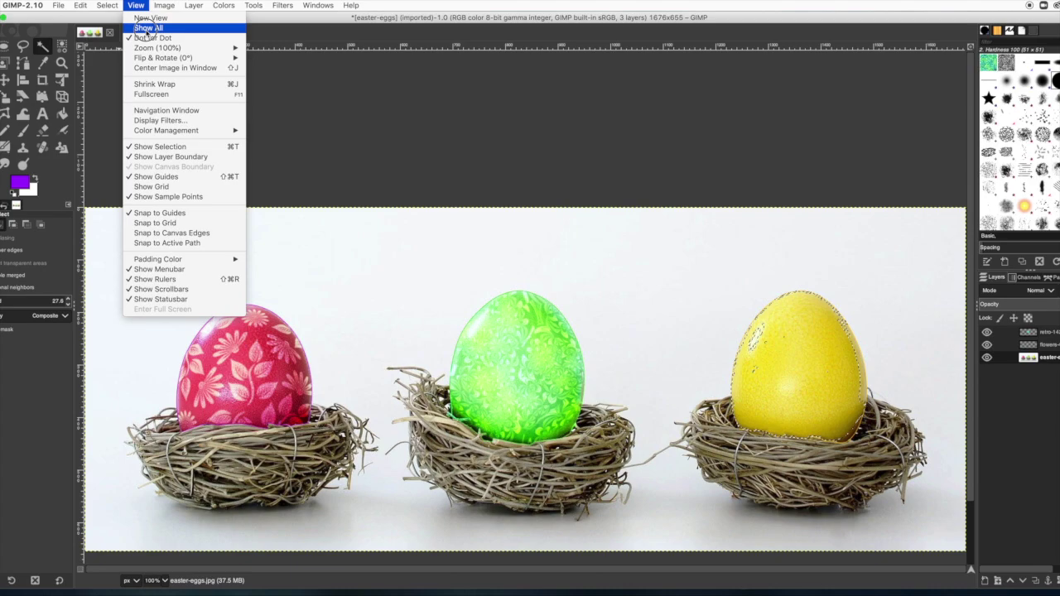
Step: Zoom the view to 2:1 (200%) and scroll to the yellow egg
mouse_move(165, 47)
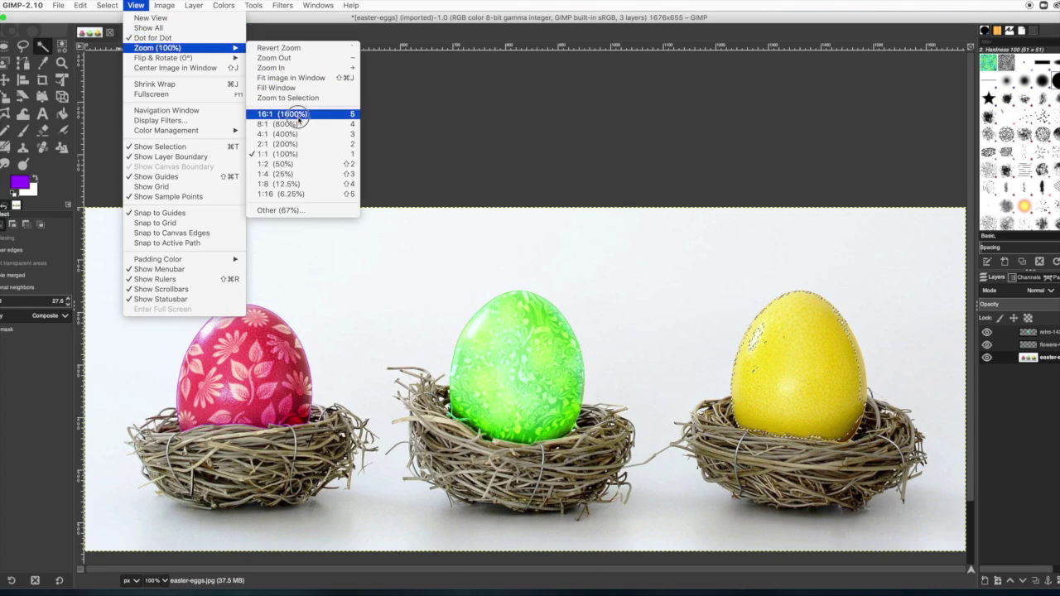
click(302, 144)
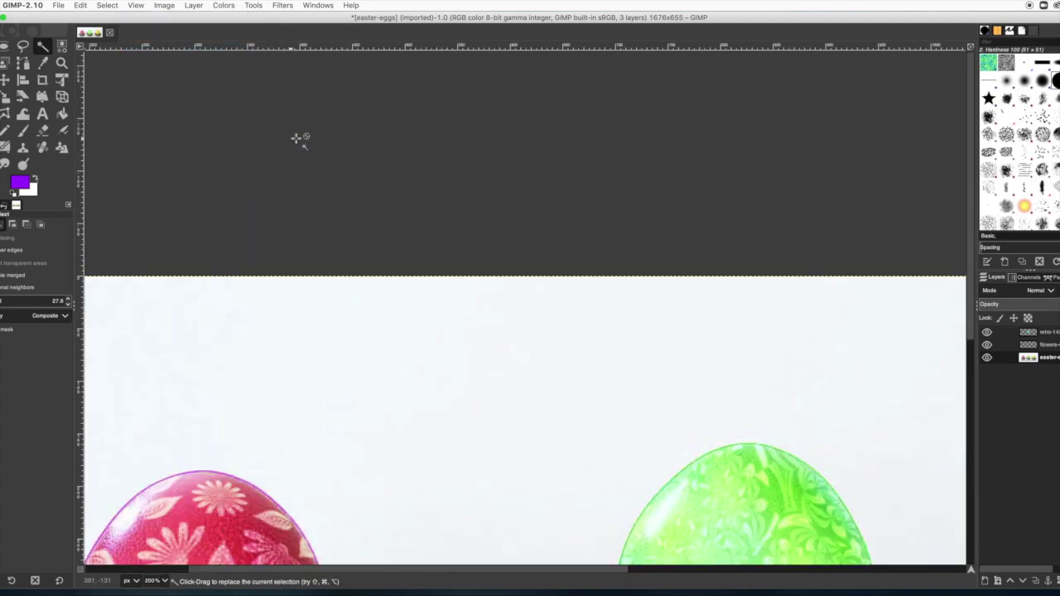
drag(402, 569, 734, 579)
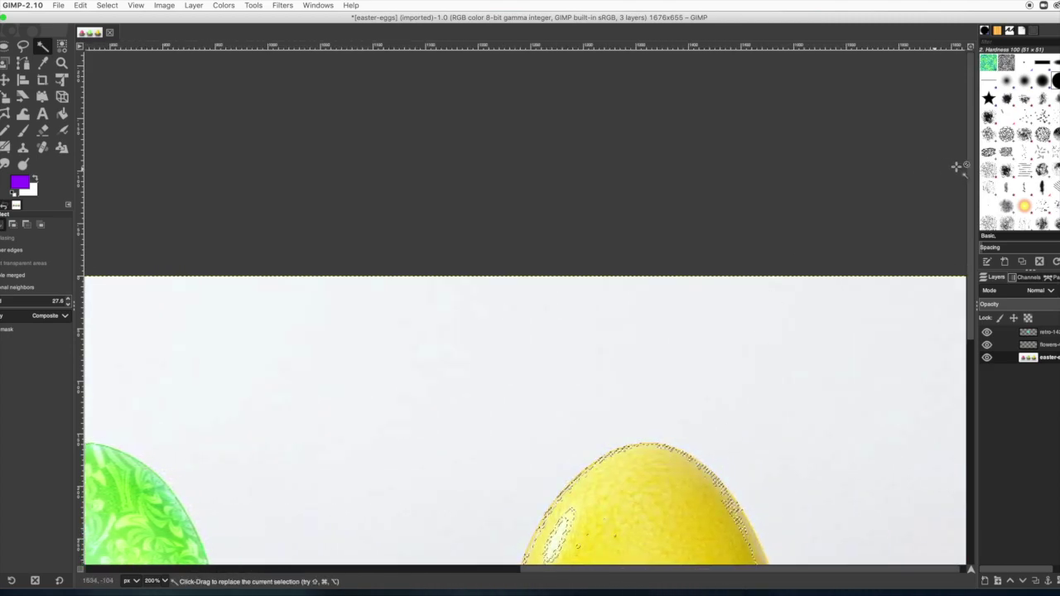
scroll(973, 165, down, 7)
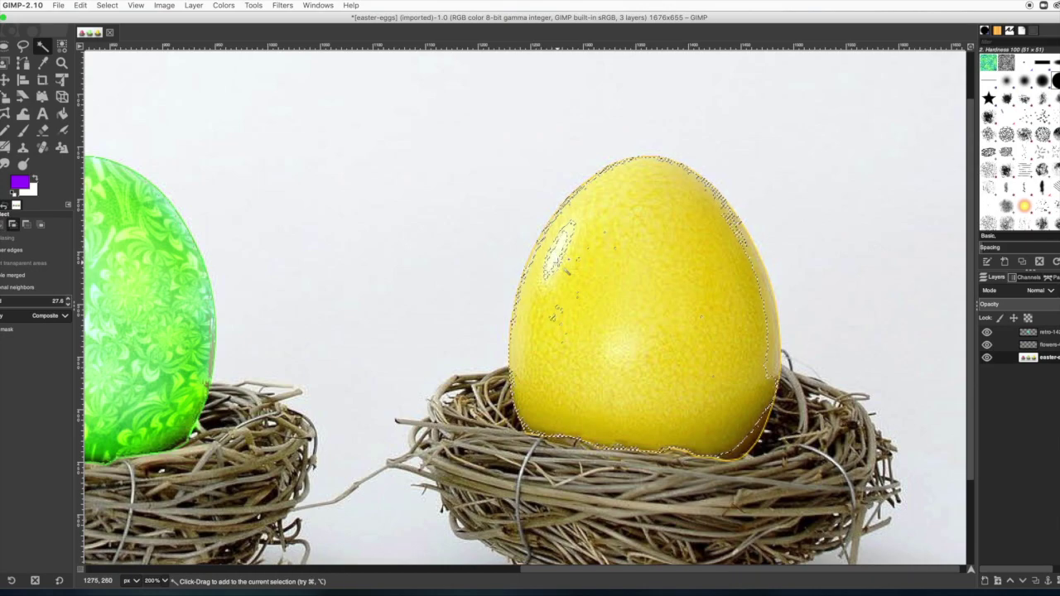
Step: Add the egg's shiny spots, holes and upper-left gaps to the selection
shift+click(558, 262)
shift+click(617, 283)
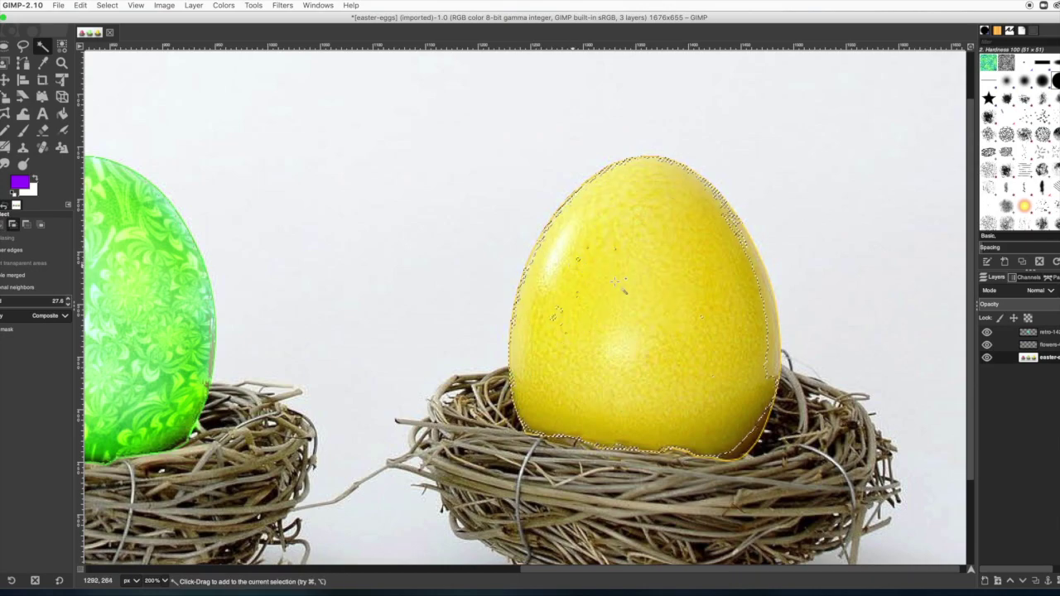
shift+click(721, 265)
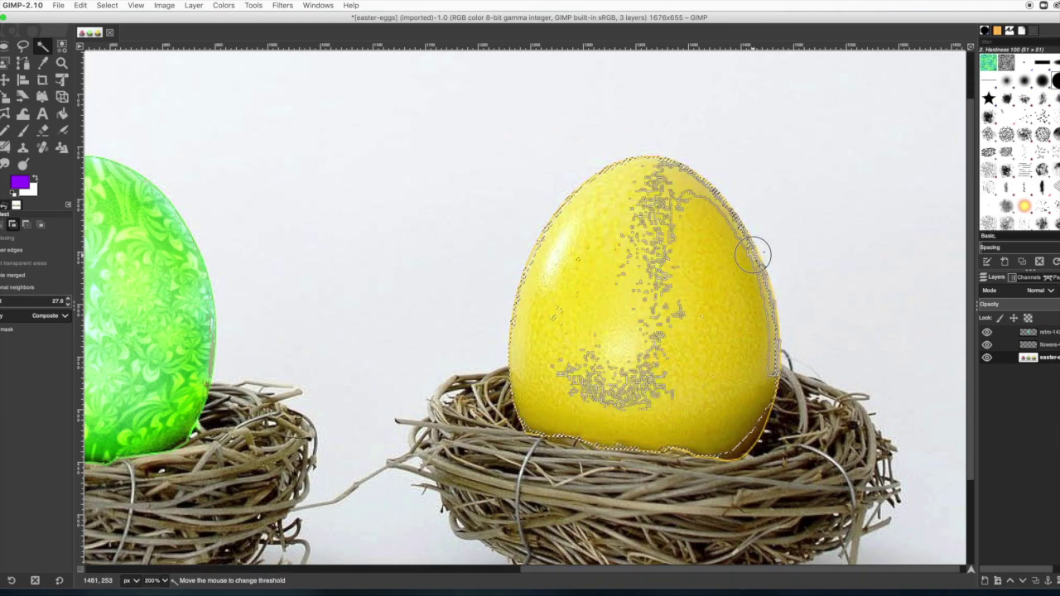
shift+click(558, 323)
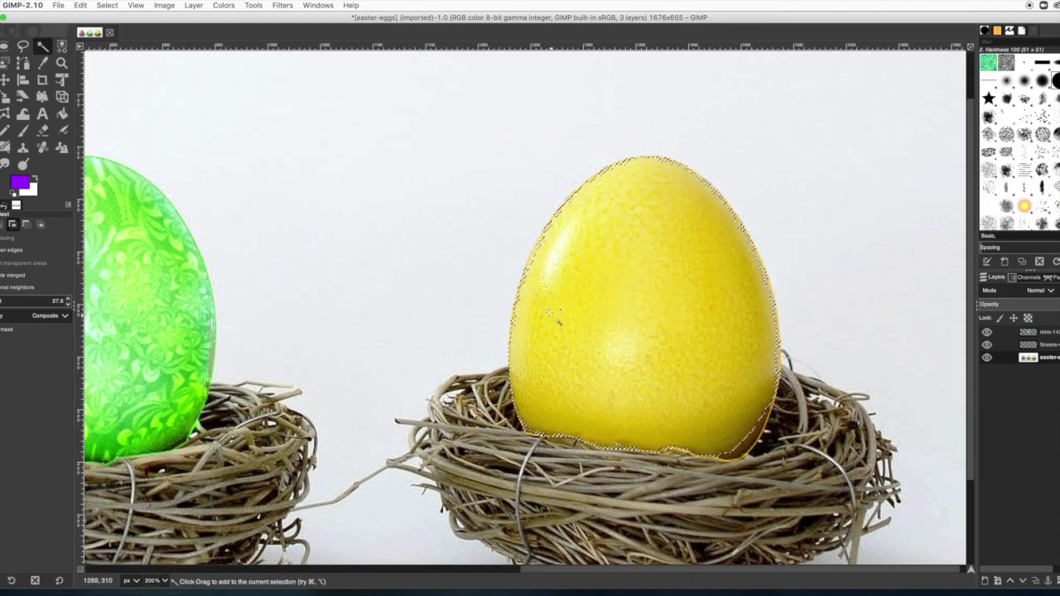
shift+click(551, 257)
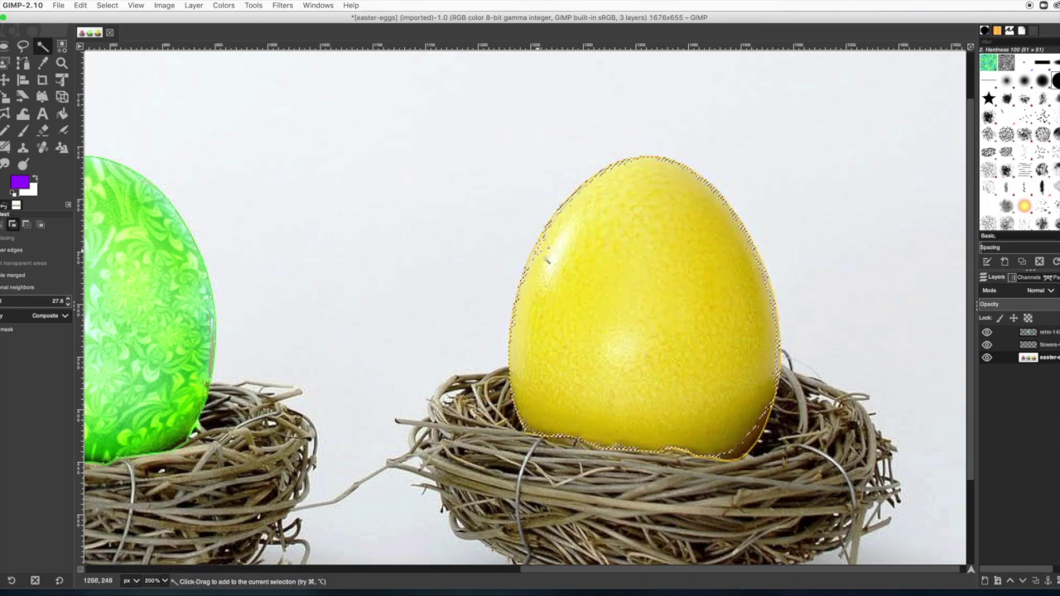
shift+click(547, 261)
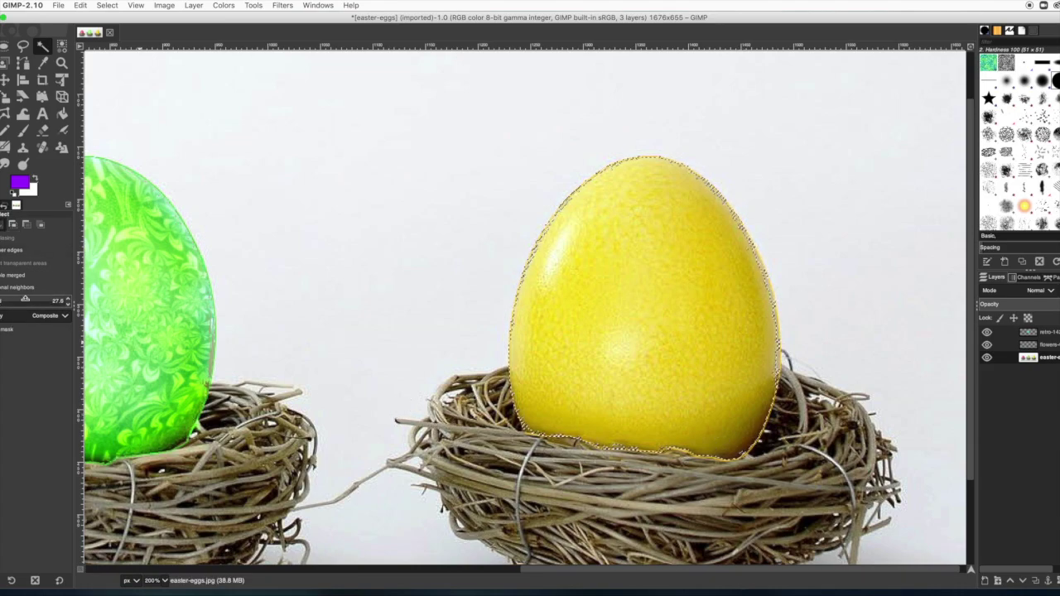
click(985, 583)
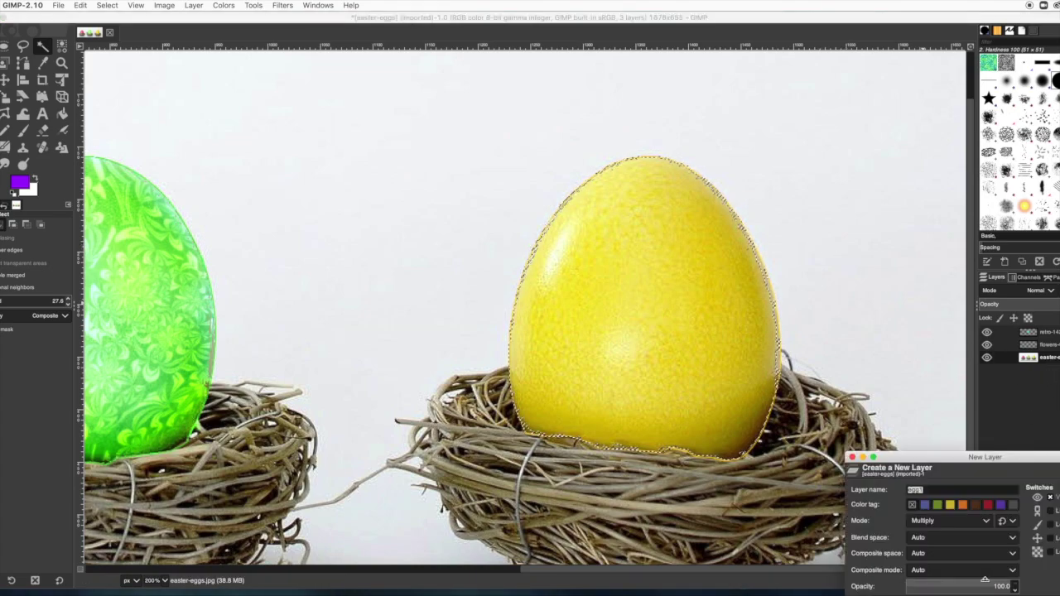
Step: Confirm the new layer egg1 with Multiply mode and transparent fill
drag(912, 458, 854, 263)
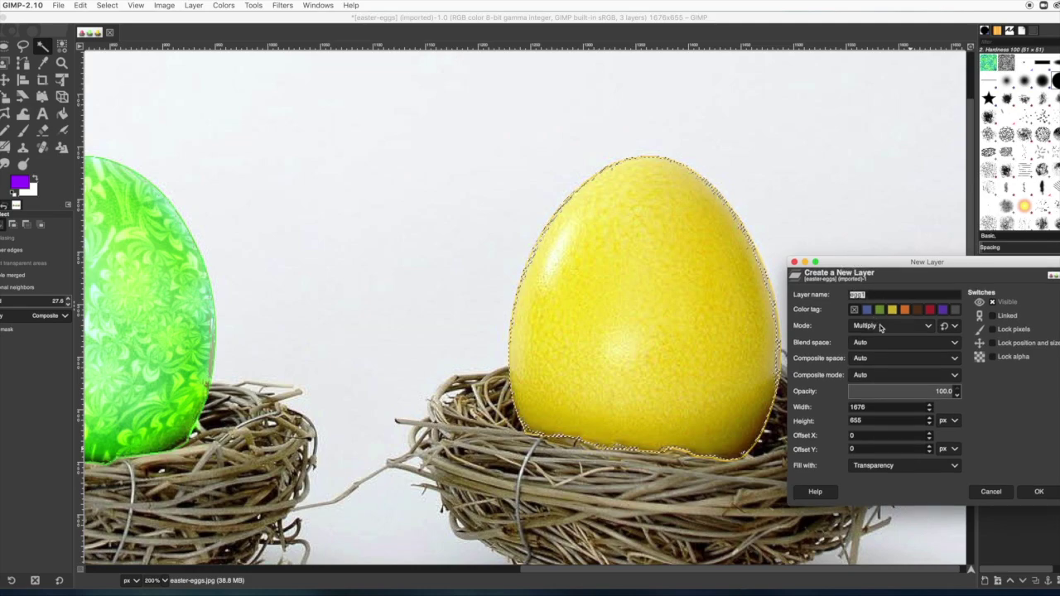
click(1037, 492)
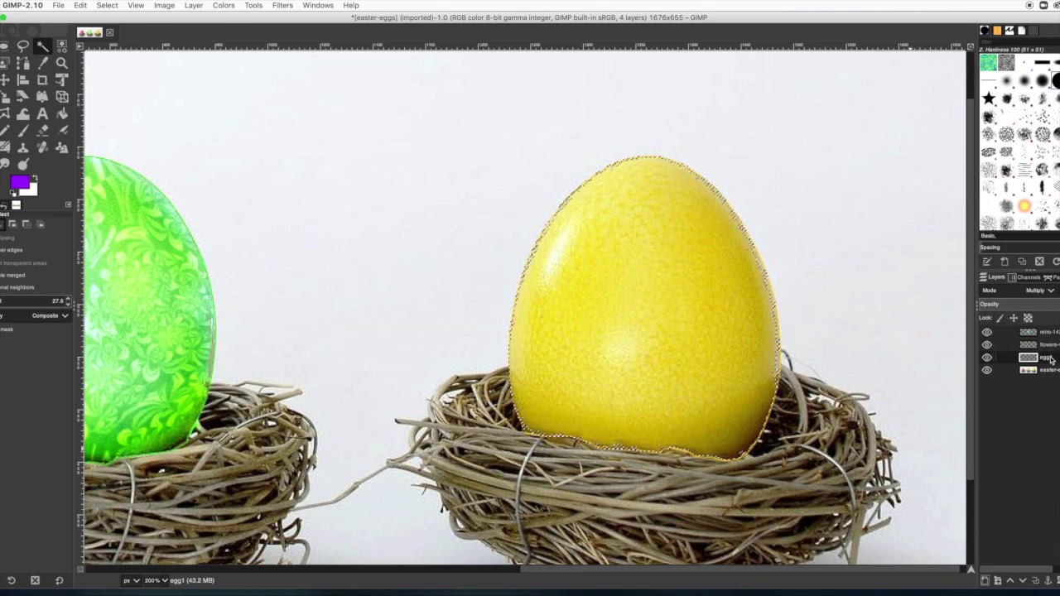
Step: Paint a thin wavy magenta line across the egg's top with a small Paintbrush
click(21, 183)
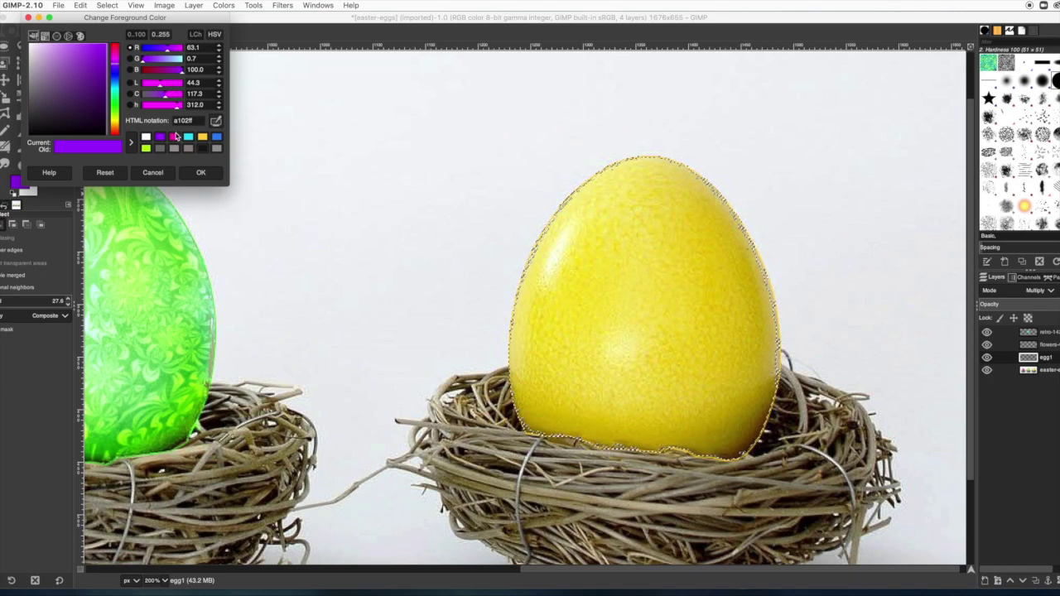
click(174, 138)
click(201, 172)
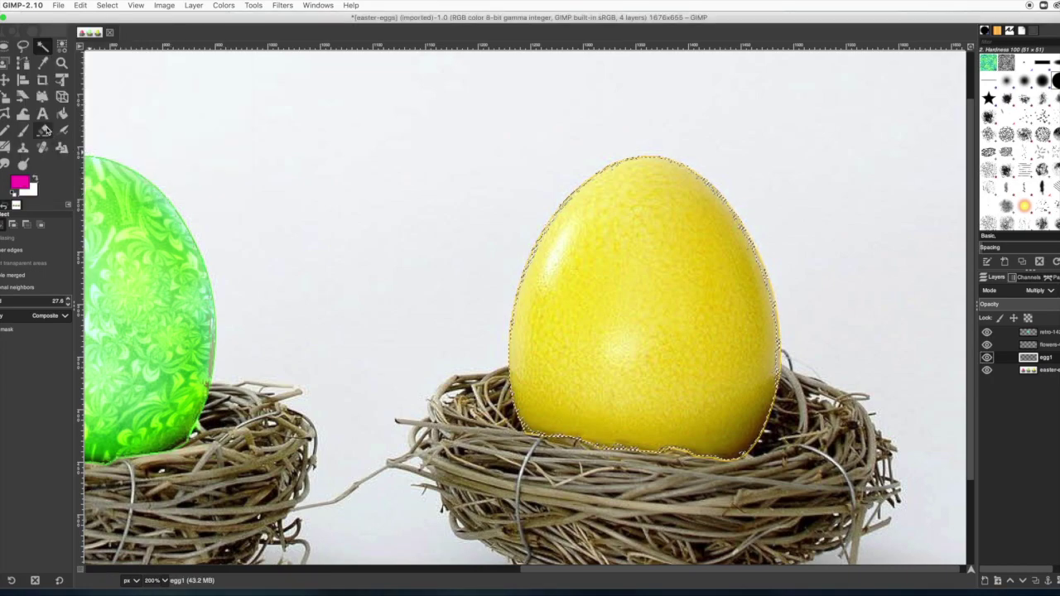
click(24, 131)
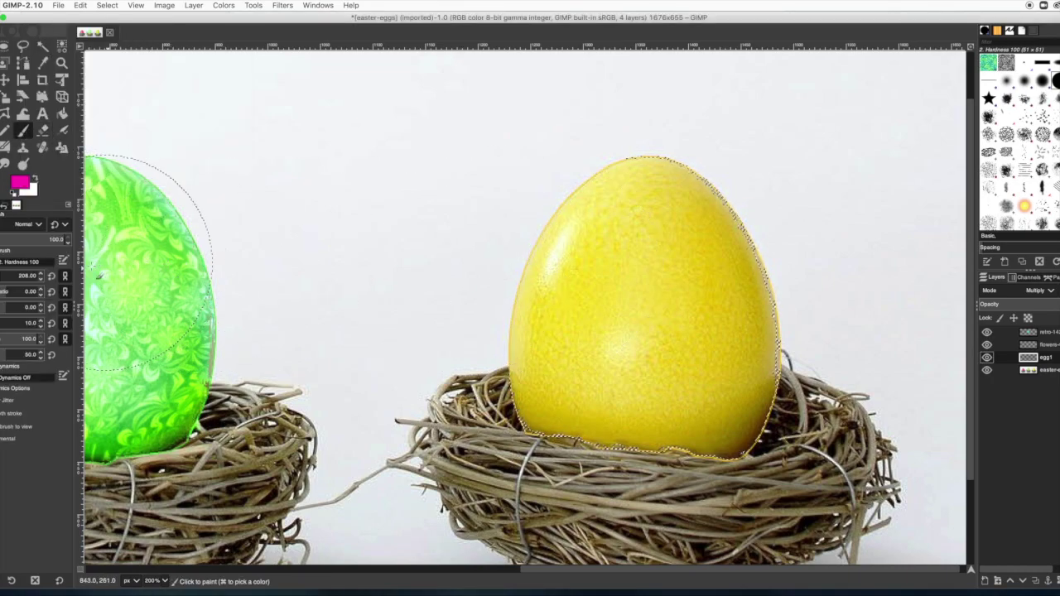
drag(33, 277, 3, 277)
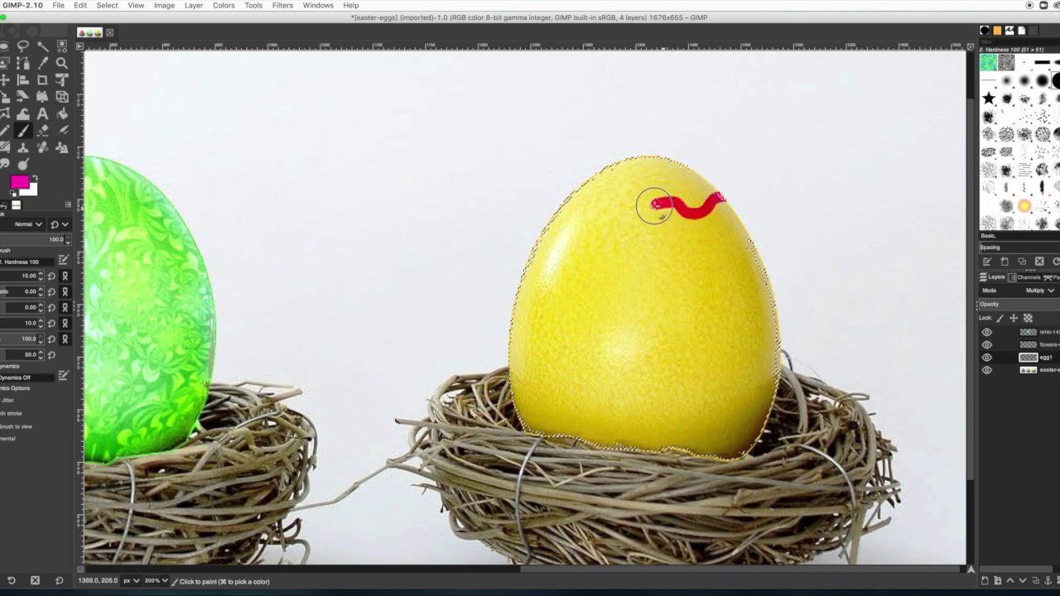
mouse_move(653, 206)
mouse_down()
mouse_move(628, 218)
mouse_move(605, 201)
mouse_up()
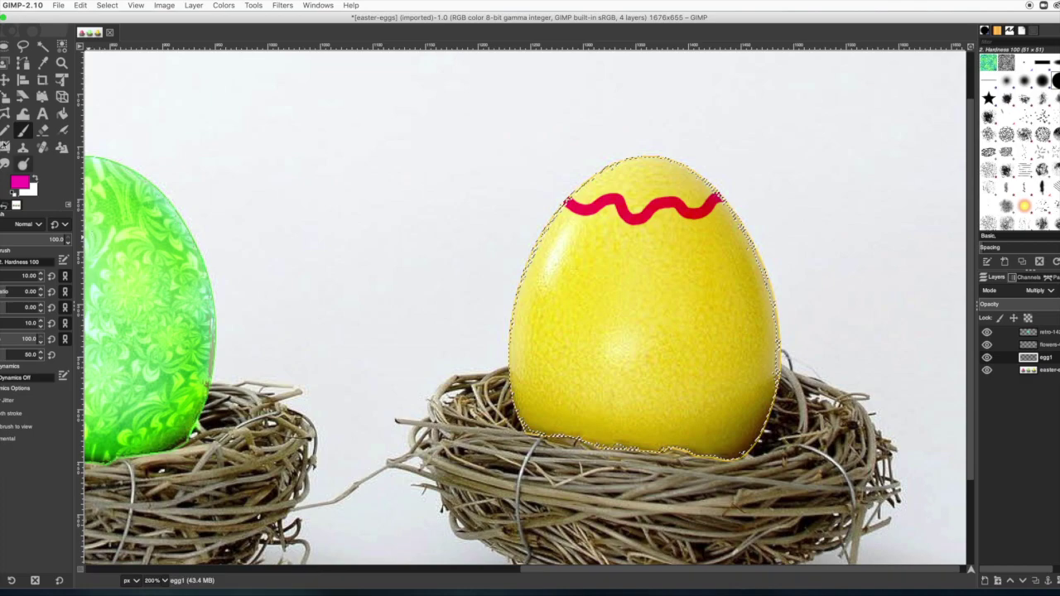
Step: Switch to cyan at brush size 33 and paint a broad band below the wavy line
click(18, 181)
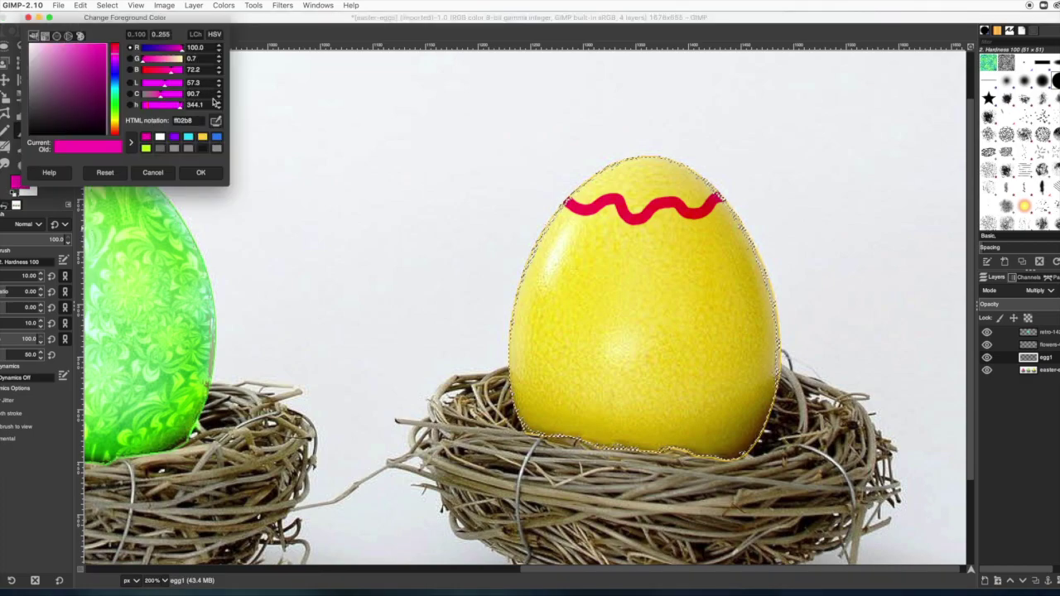
click(188, 137)
click(200, 172)
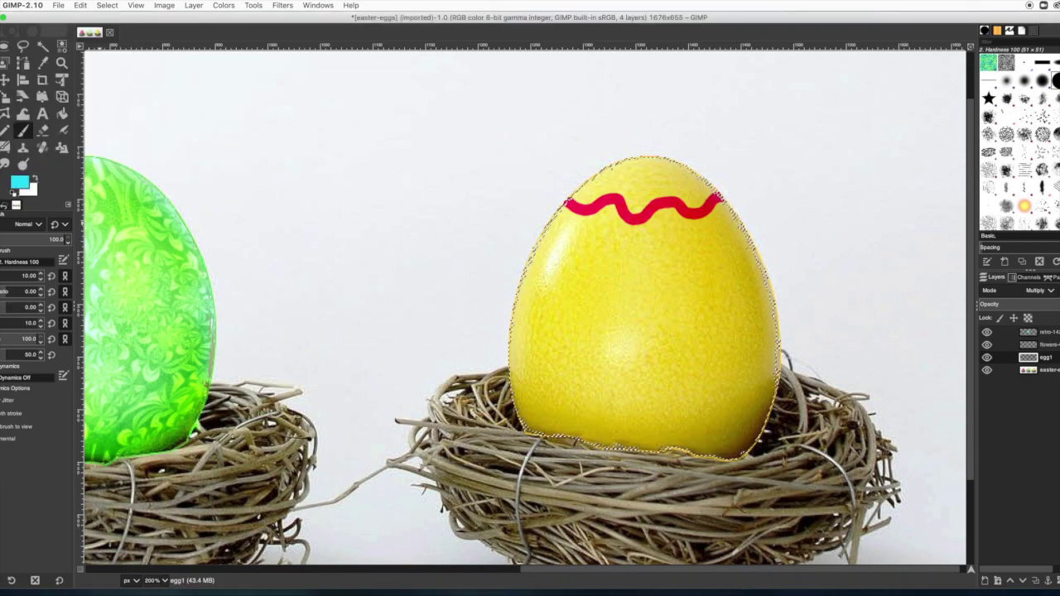
click(30, 275)
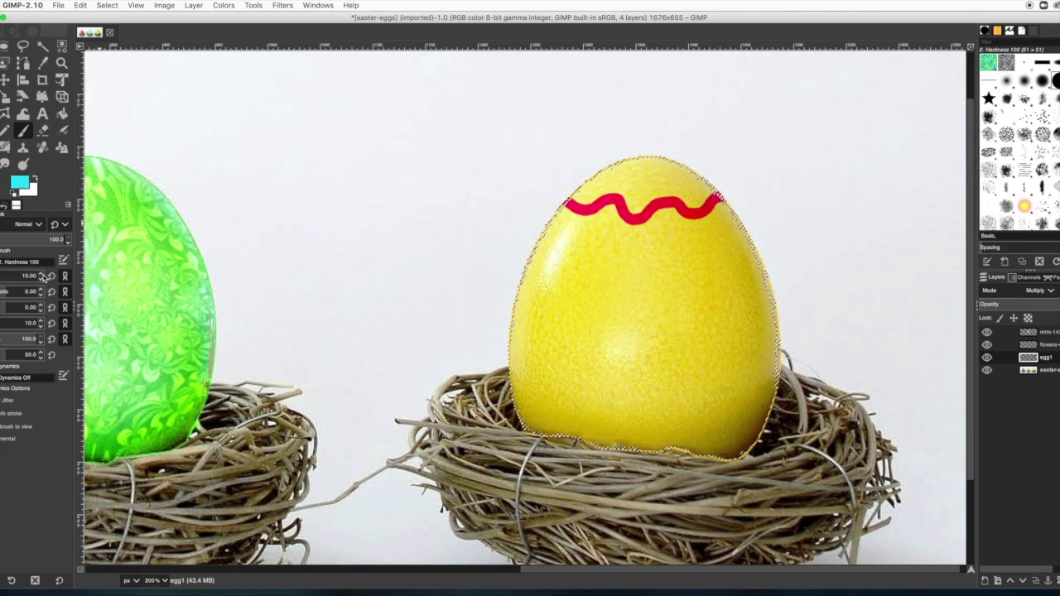
text(33)
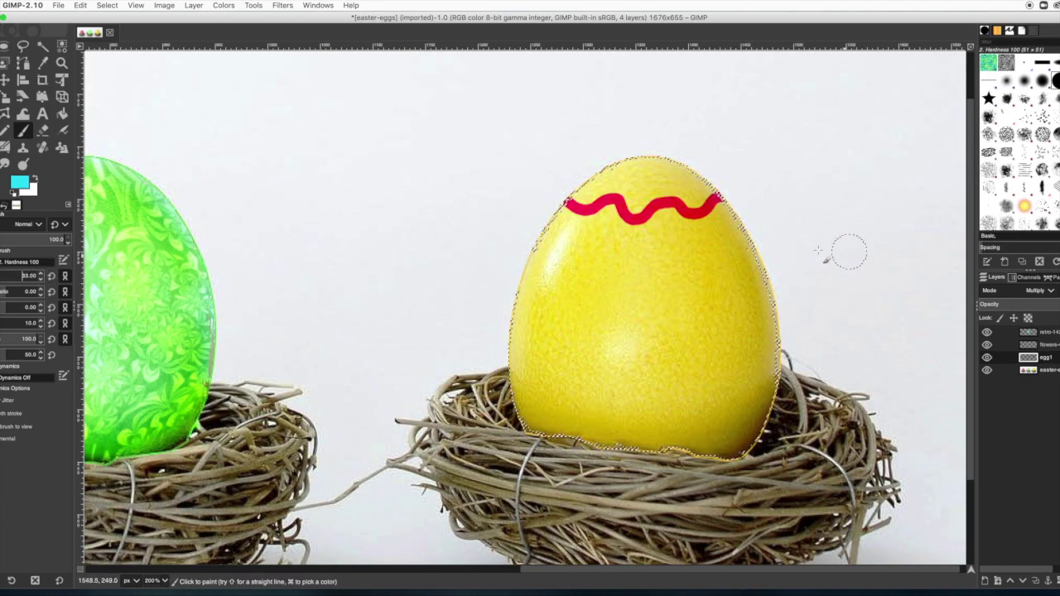
mouse_move(773, 255)
mouse_down()
mouse_move(686, 286)
mouse_move(572, 281)
mouse_up()
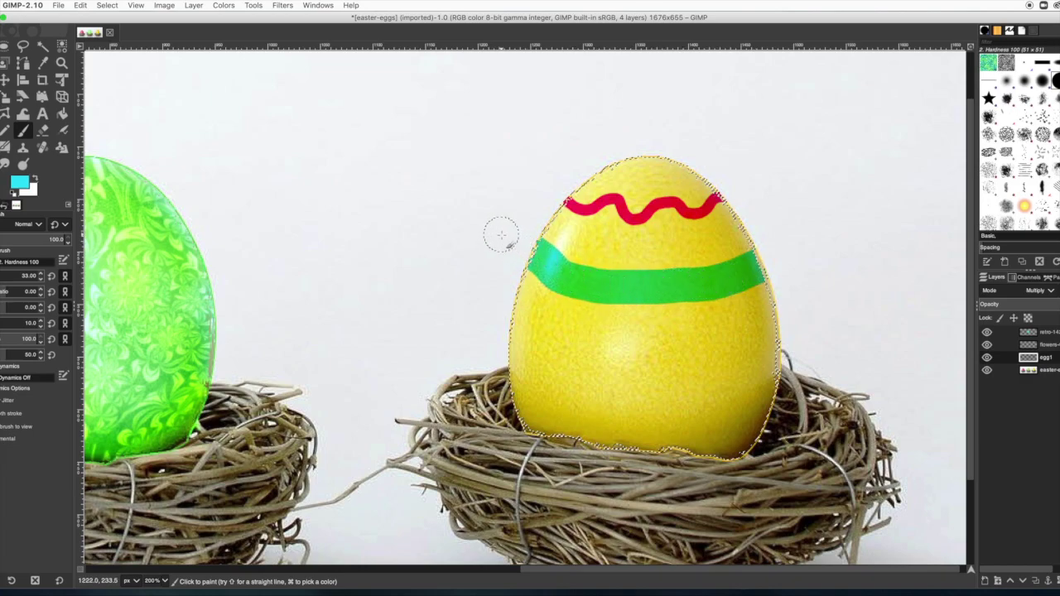
Step: Paint five purple dots along the green band
click(18, 181)
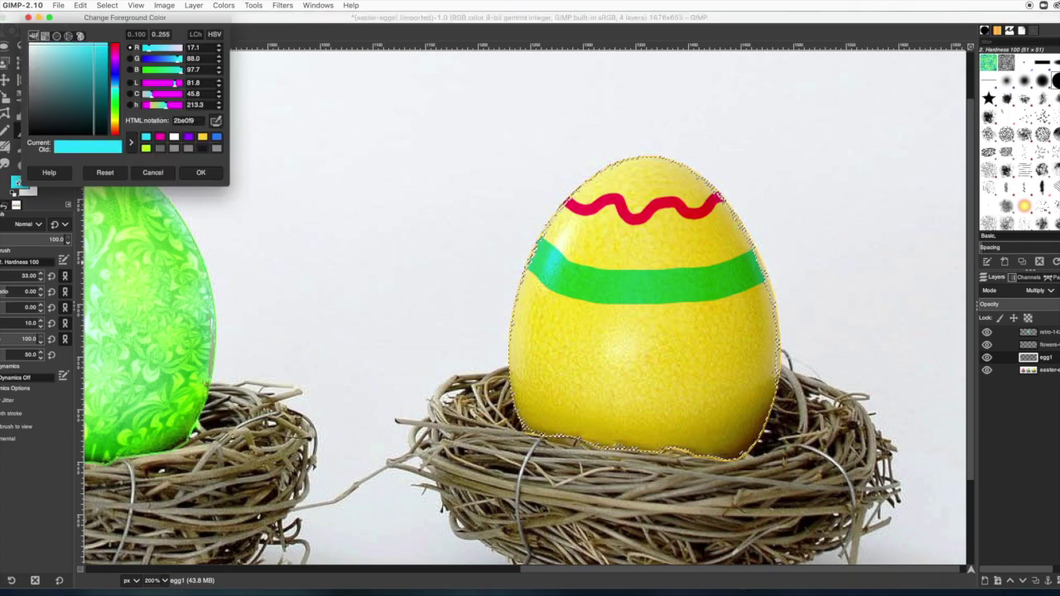
click(188, 136)
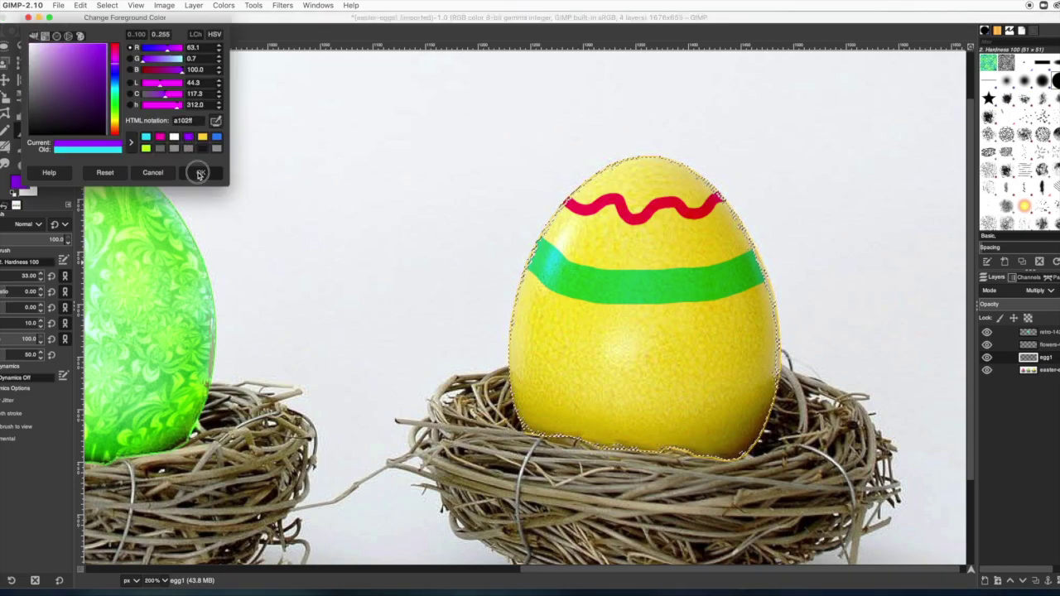
click(201, 172)
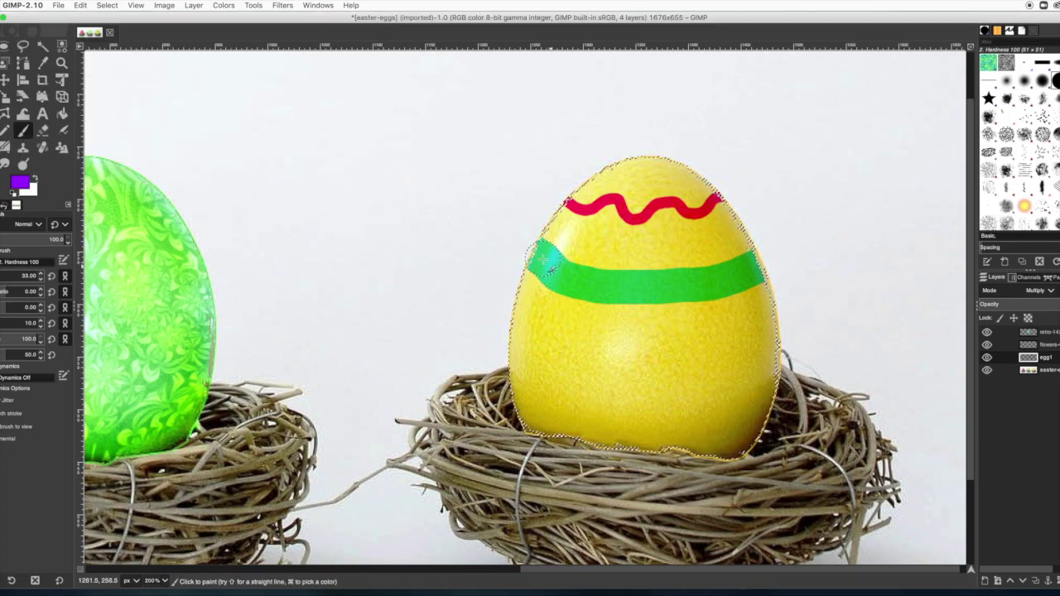
click(578, 283)
click(624, 286)
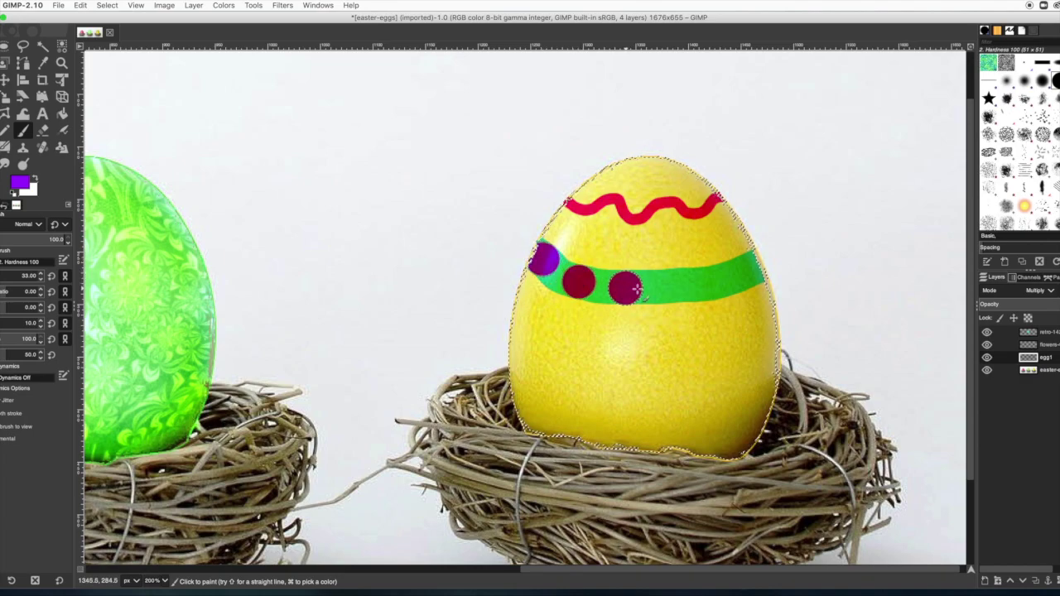
click(676, 287)
click(722, 281)
click(754, 266)
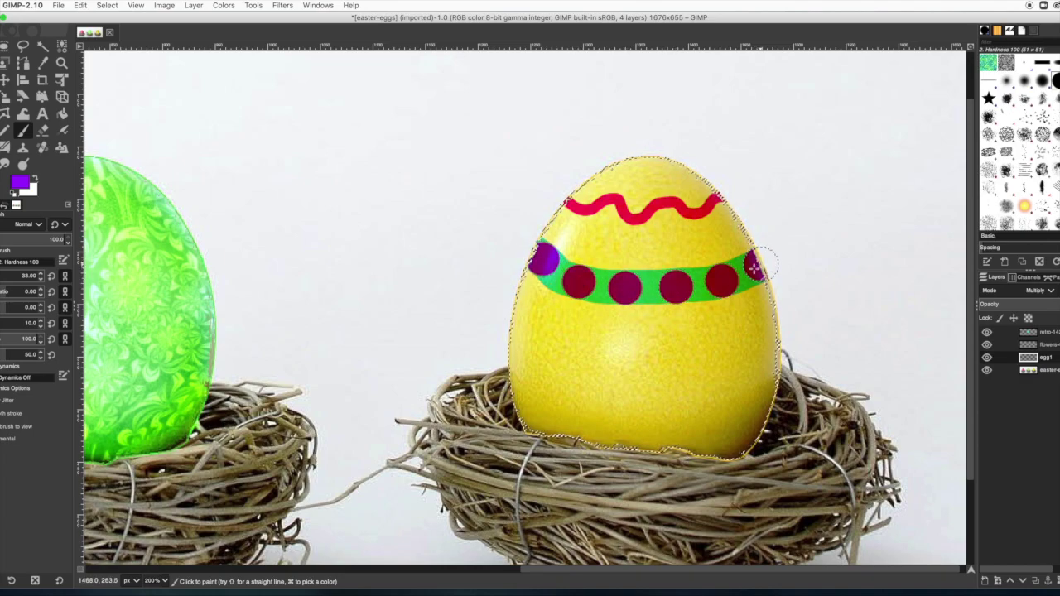
Step: Paint a dark purple band across the egg
click(19, 182)
click(159, 136)
click(145, 137)
click(200, 172)
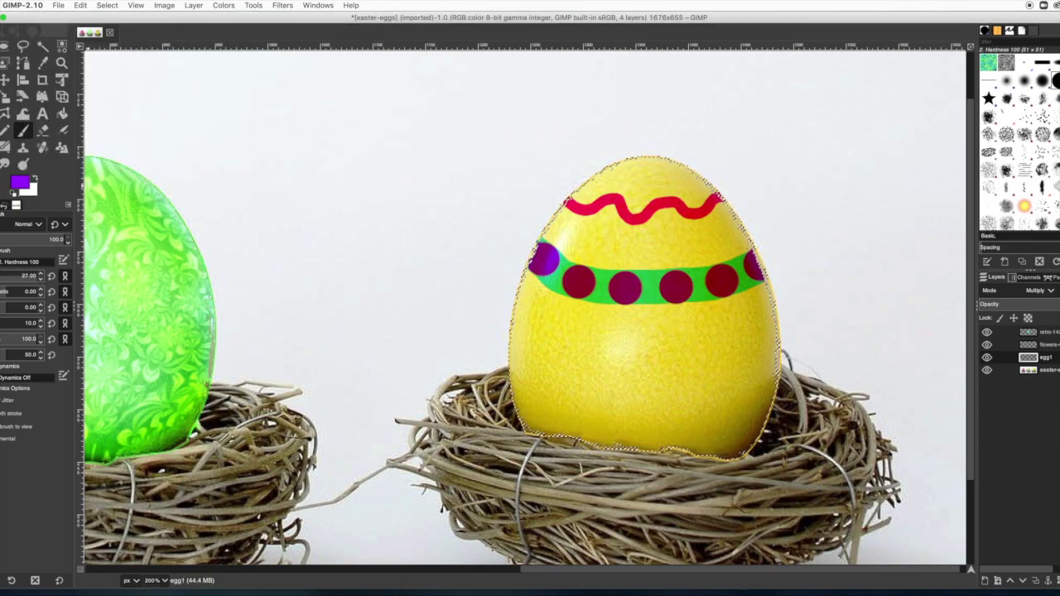
mouse_move(511, 323)
mouse_down()
mouse_move(542, 350)
mouse_move(687, 369)
mouse_move(777, 352)
mouse_up()
Step: Paint a row of orange dots along the purple band
click(19, 181)
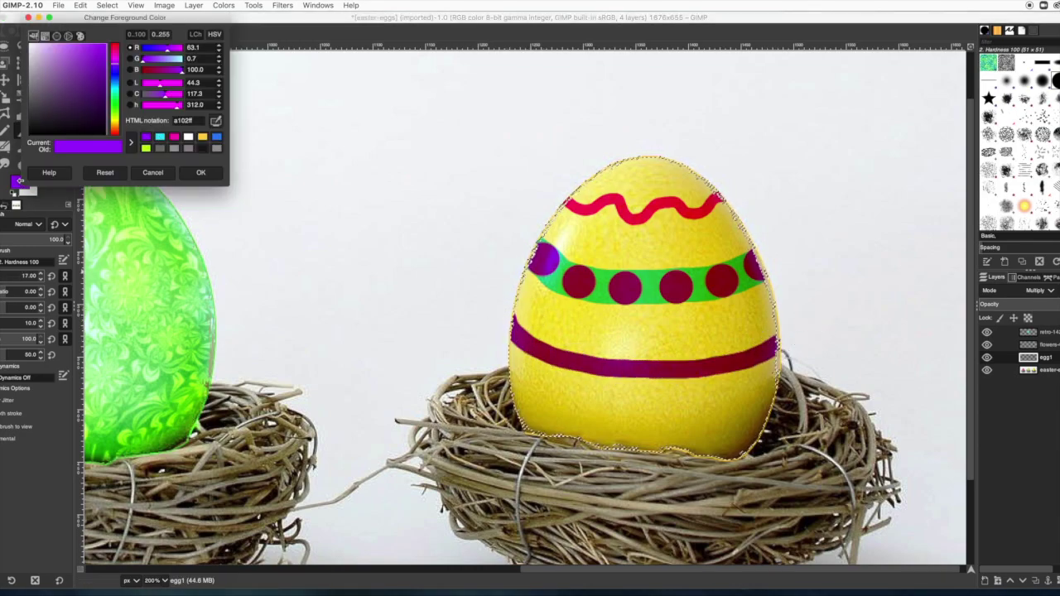
click(202, 137)
click(202, 137)
click(200, 173)
mouse_move(522, 403)
mouse_down()
mouse_move(650, 431)
mouse_move(770, 409)
mouse_up()
scroll(844, 416, down, 3)
Step: With a size 32 brush, paint a row of large blue-green dots above the purple band
click(19, 182)
click(145, 137)
click(200, 172)
click(21, 276)
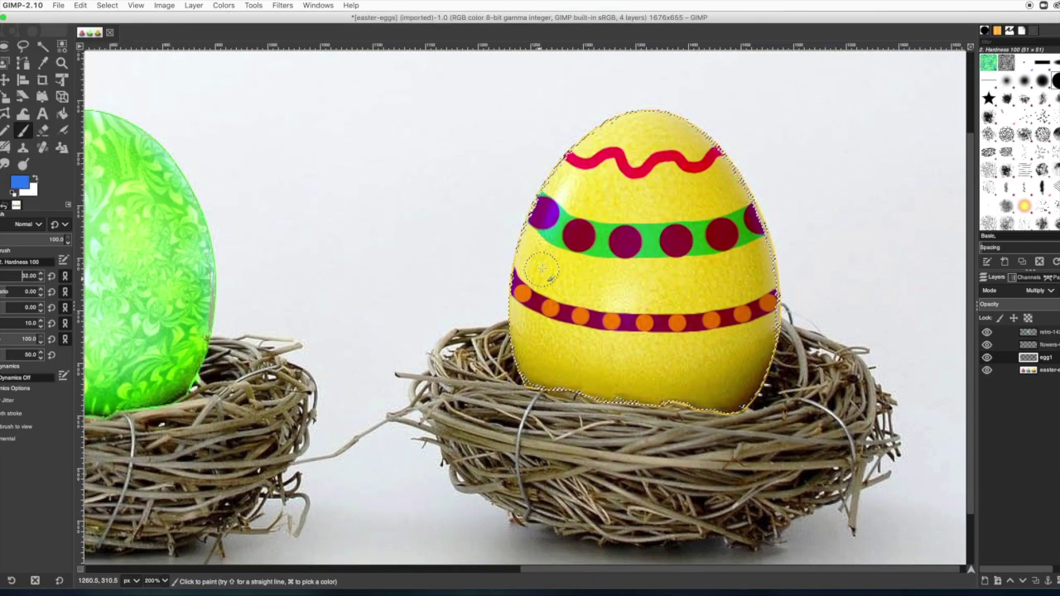
click(538, 265)
mouse_move(577, 282)
mouse_down()
mouse_move(704, 283)
mouse_move(771, 260)
mouse_up()
Step: At brush size 24, paint lime green bands across the top and lower right of the egg
click(16, 276)
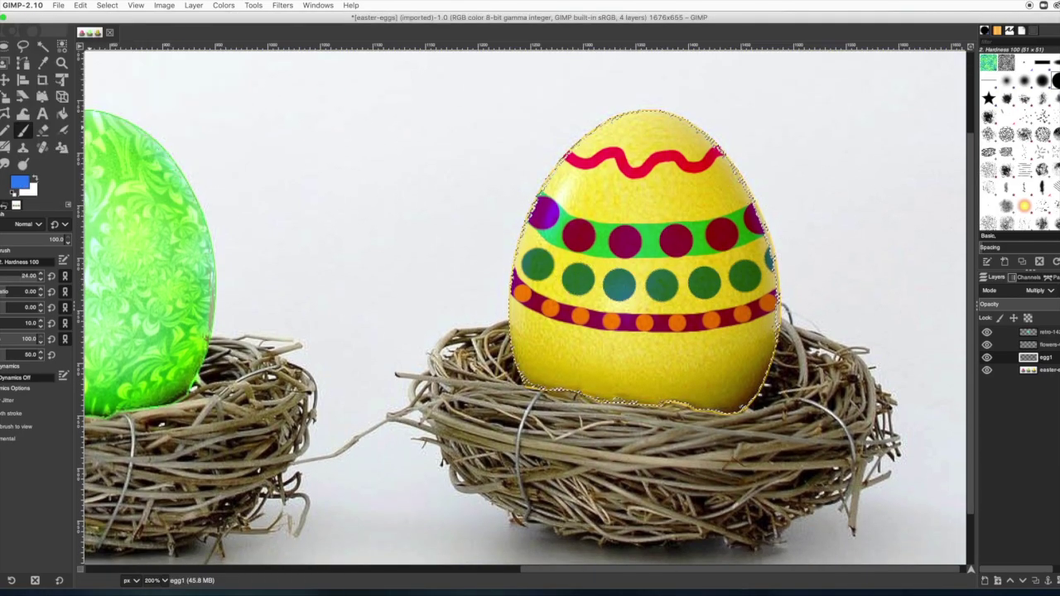
click(19, 181)
click(166, 137)
click(200, 172)
drag(696, 124, 617, 120)
drag(544, 171, 542, 166)
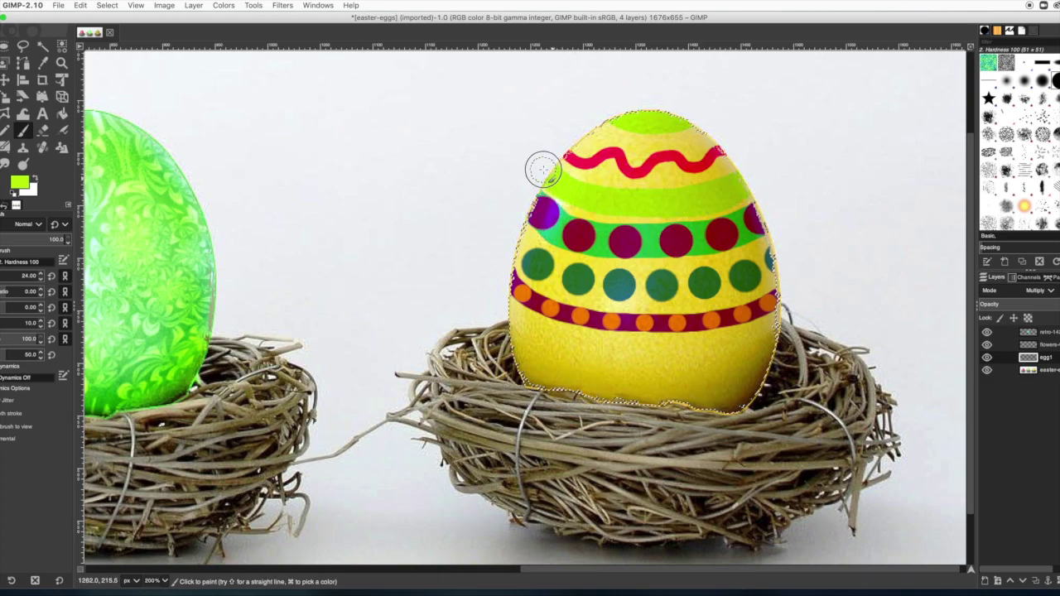
mouse_move(768, 333)
mouse_down()
mouse_move(735, 354)
mouse_move(755, 360)
mouse_up()
Step: Paint a row of magenta/red dots along the lower lime band and a stroke at the bottom
click(19, 181)
click(108, 144)
click(200, 173)
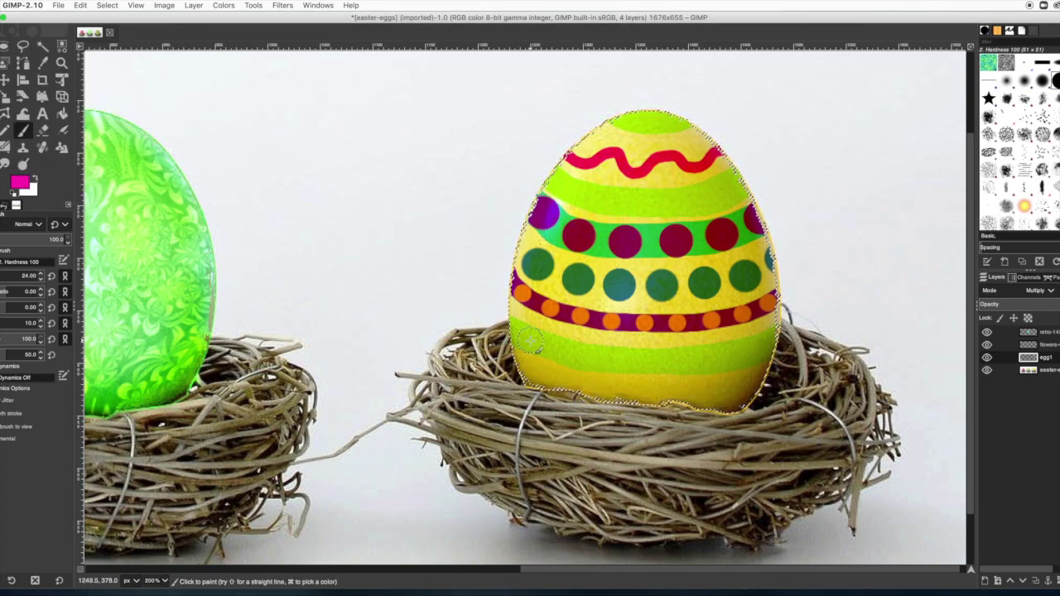
click(518, 333)
click(546, 347)
click(579, 355)
click(619, 359)
click(692, 359)
click(728, 352)
click(760, 343)
mouse_move(750, 396)
mouse_down()
mouse_move(580, 405)
mouse_move(750, 396)
mouse_up()
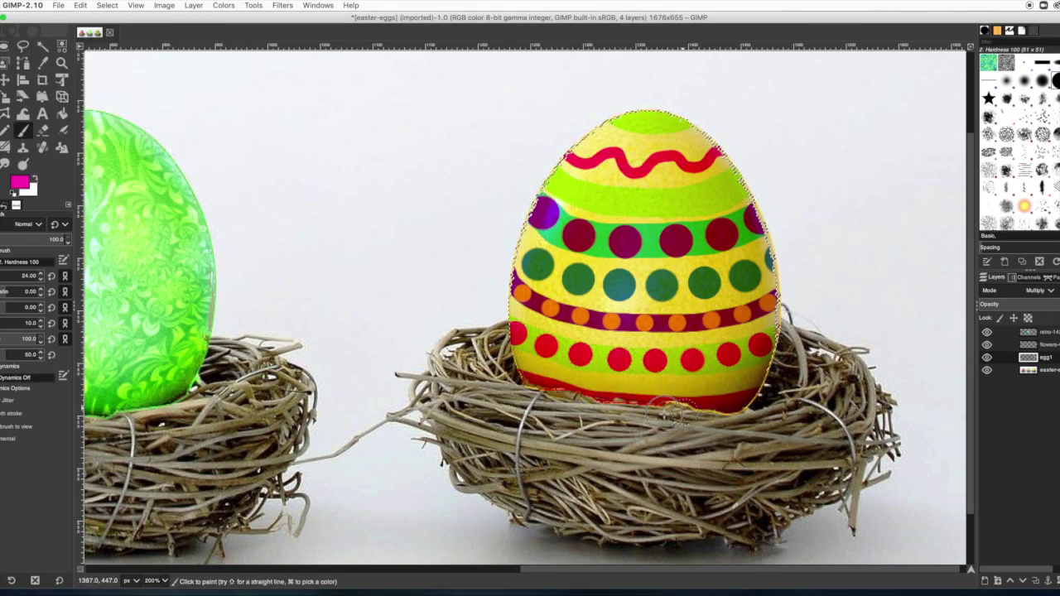
Step: Remove the selection around the yellow egg with Select > None
click(106, 5)
click(112, 28)
key(shift+e)
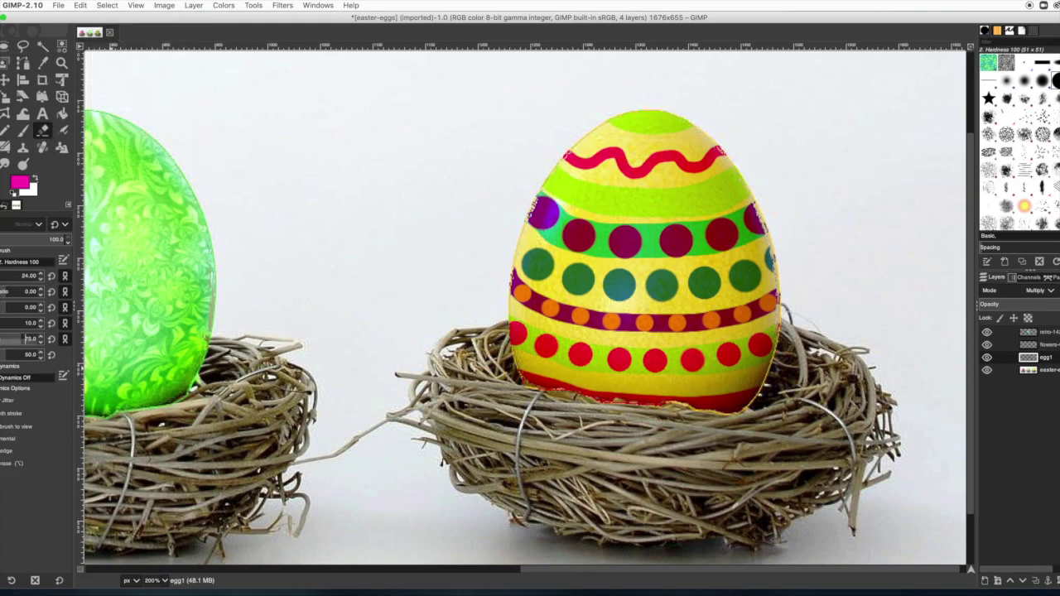
Step: Set the eraser hardness to 42 and zoom to 1:1 (100%) to see all three eggs
text(42)
key(Return)
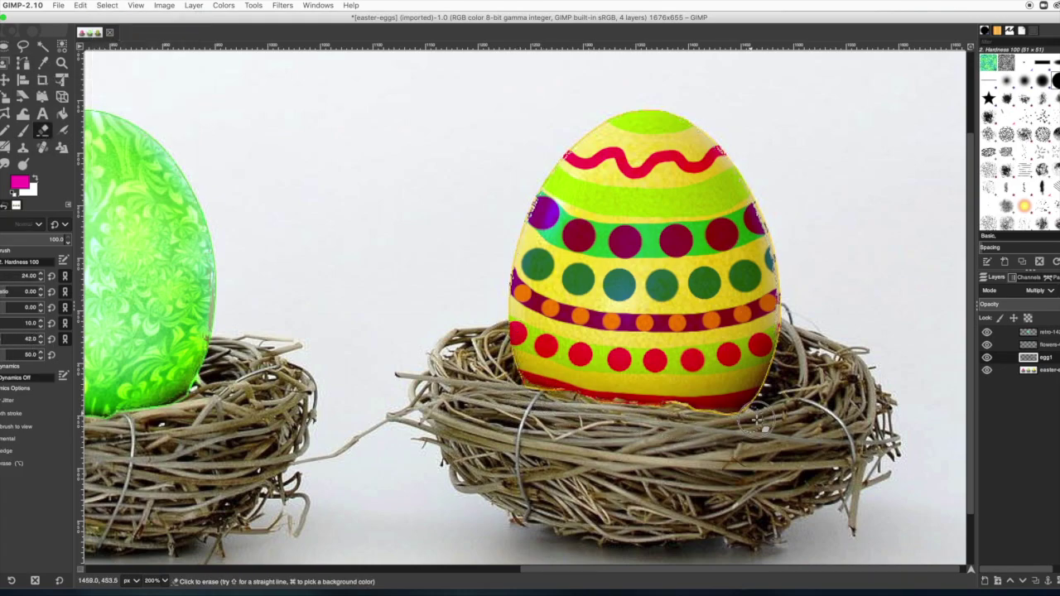
click(135, 5)
mouse_move(207, 47)
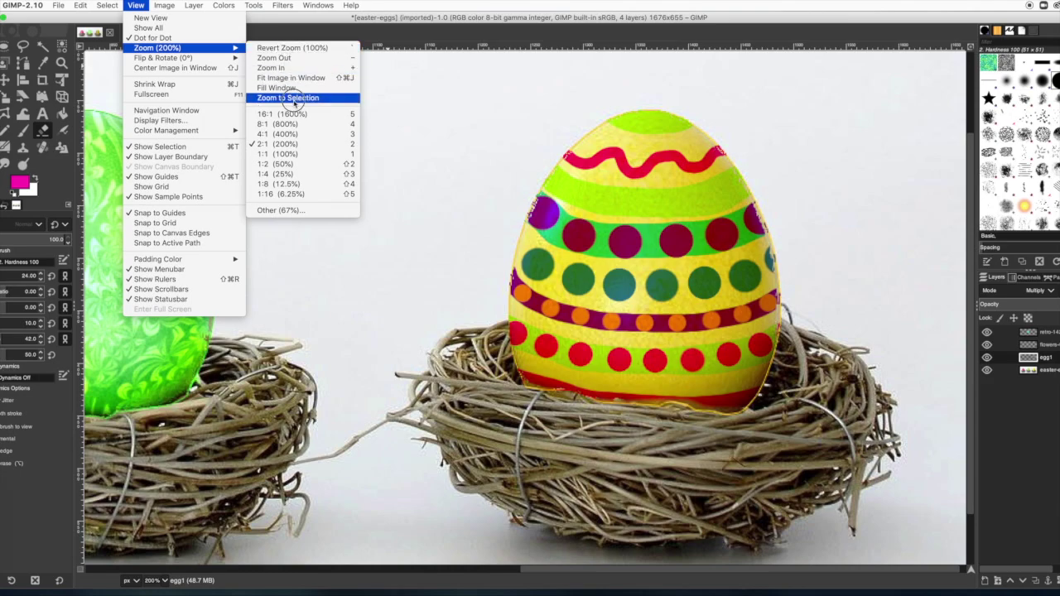
click(302, 154)
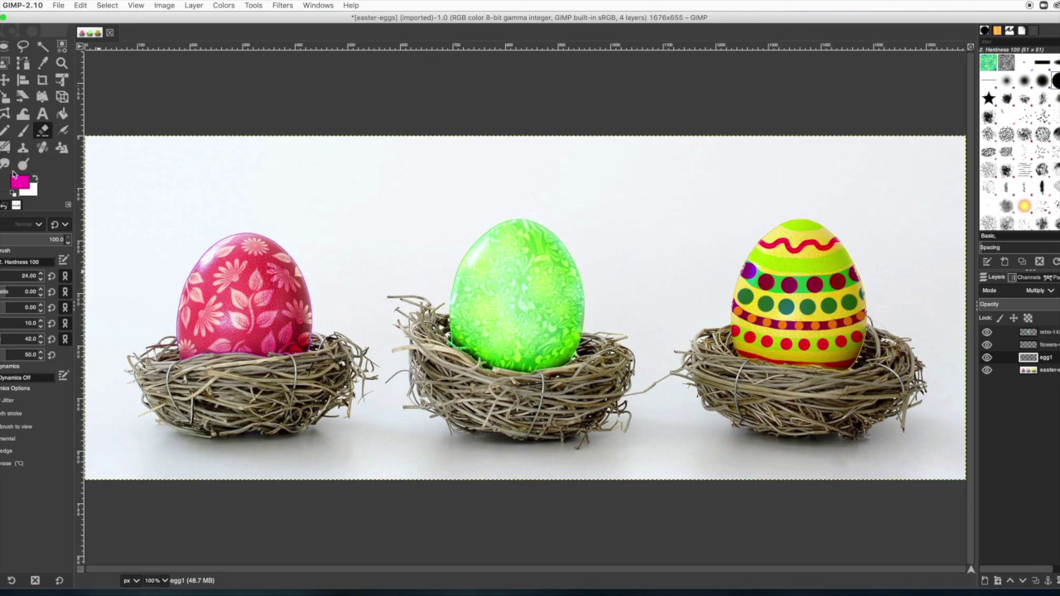
Step: Type the name in capitals below the right nest and move the text right into the corner
click(43, 113)
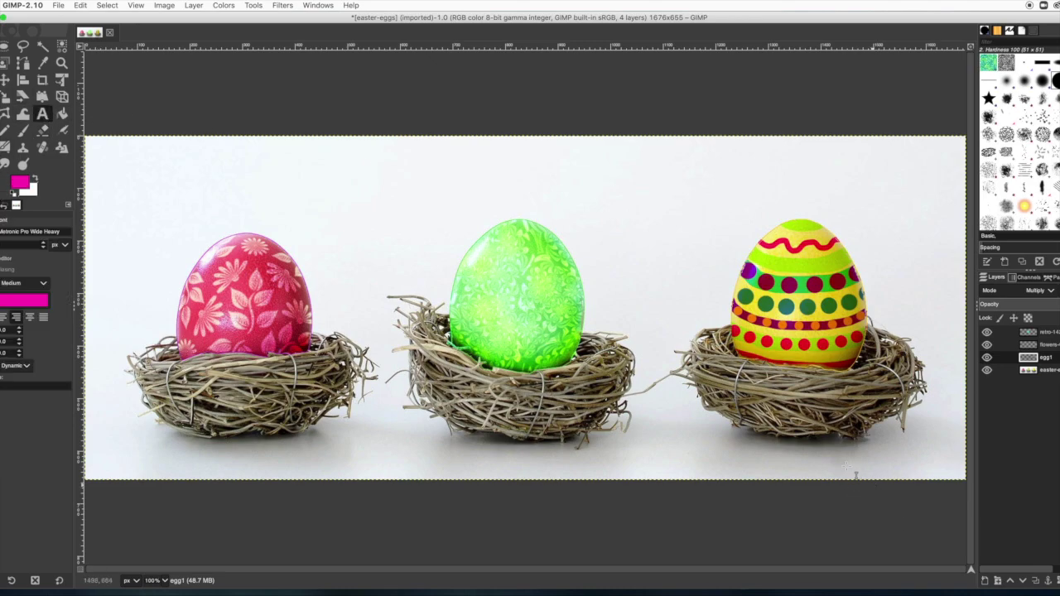
click(818, 455)
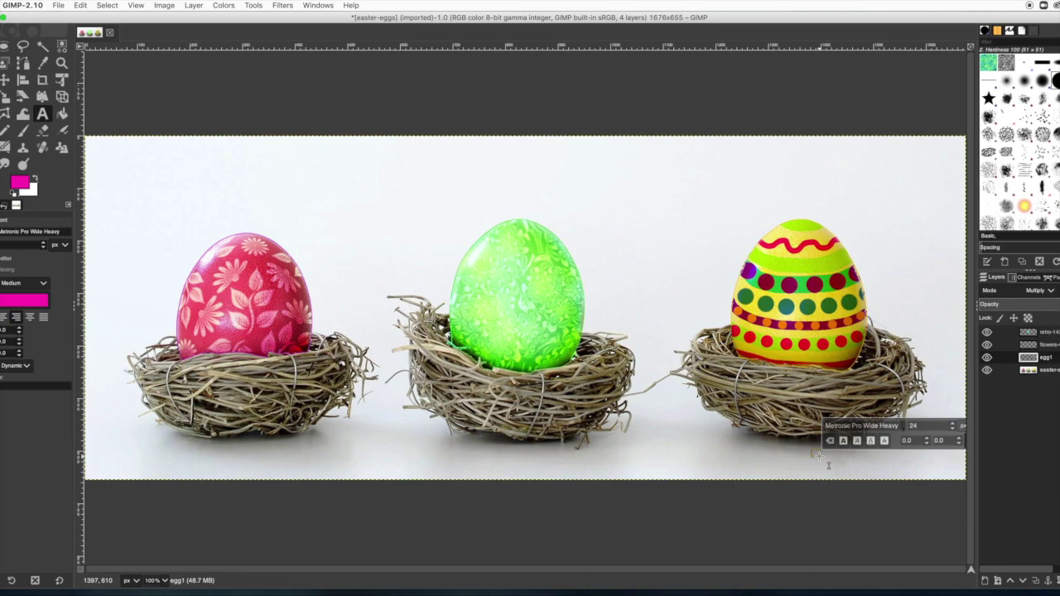
text(MRS OAKES)
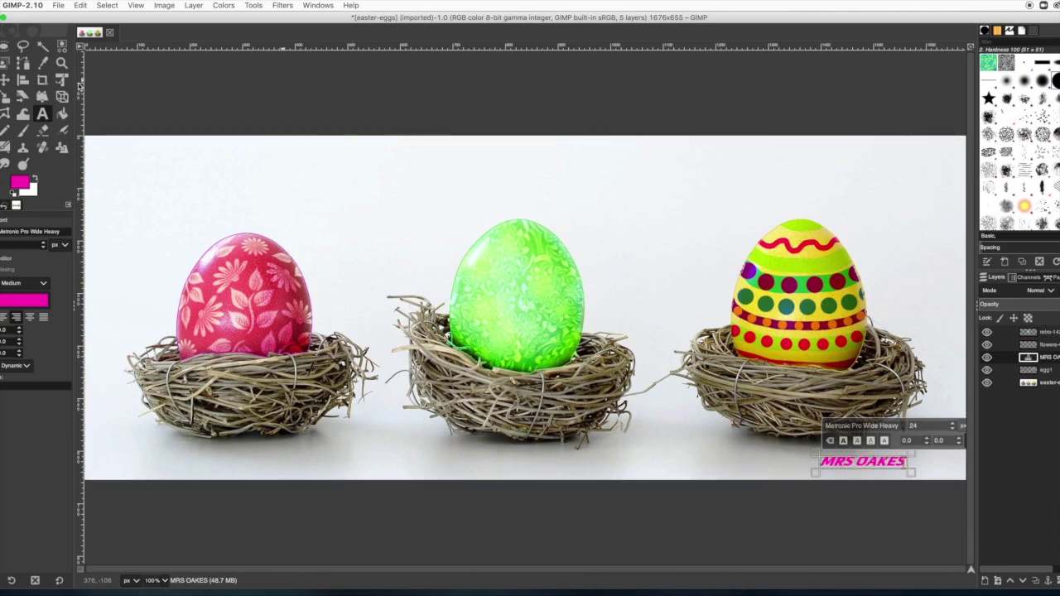
click(5, 80)
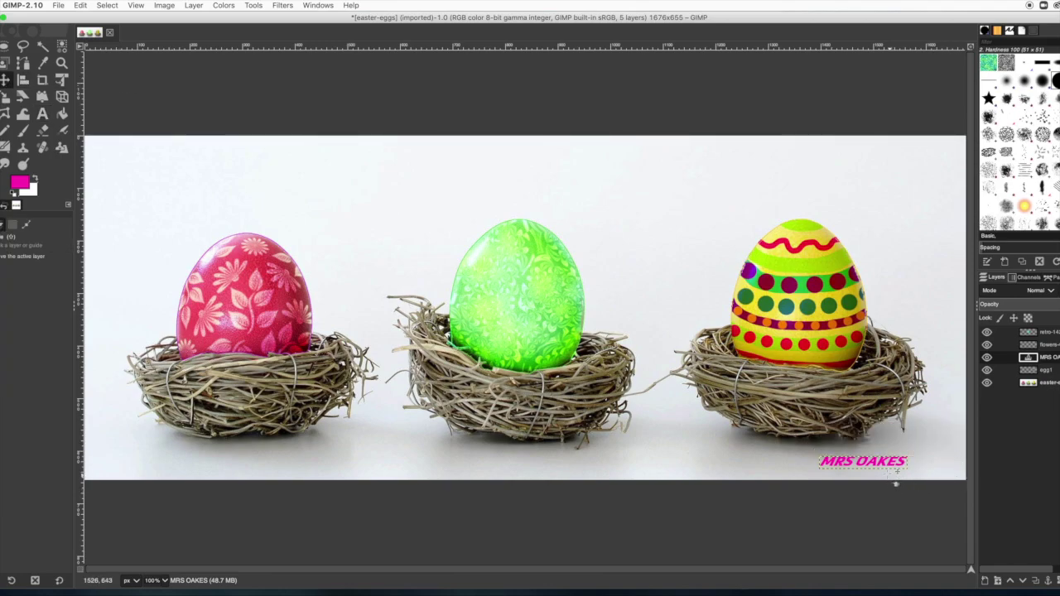
drag(875, 470, 916, 472)
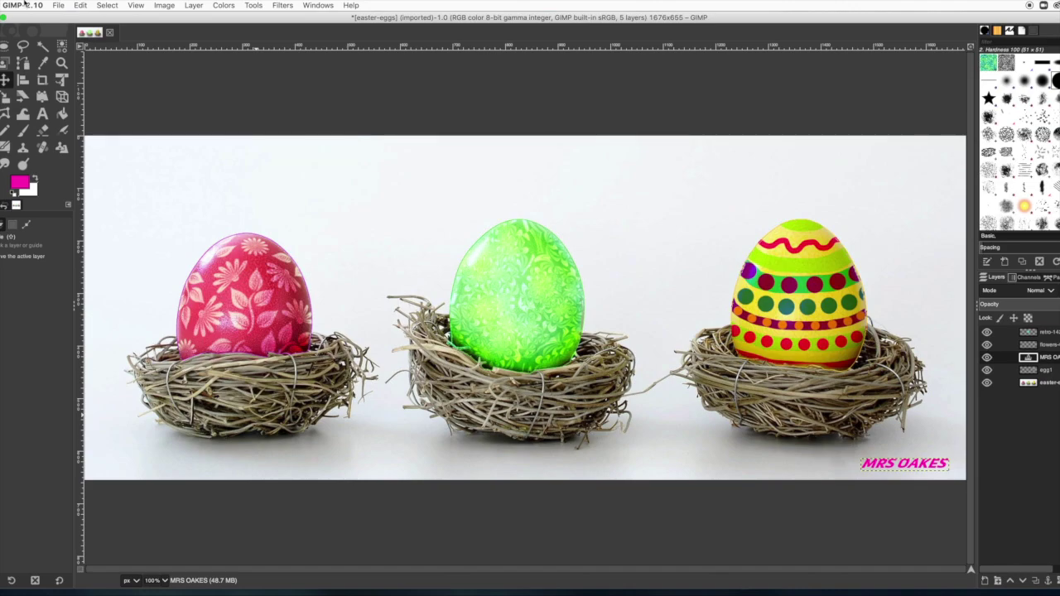
click(55, 6)
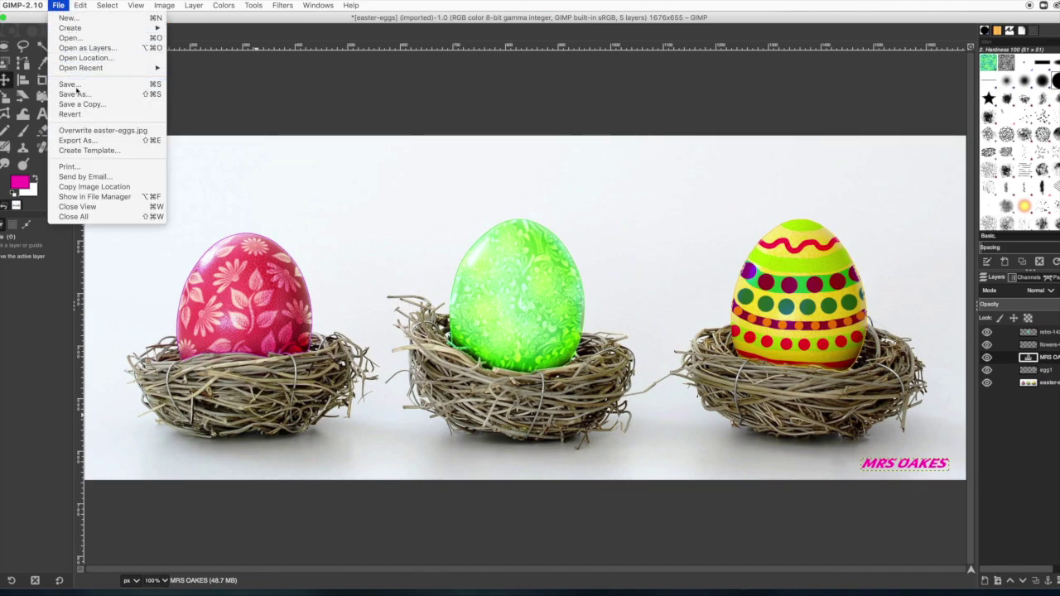
Step: Save As easter-eggs.xcf in the DA-Assignment folder, replacing the older file
click(74, 90)
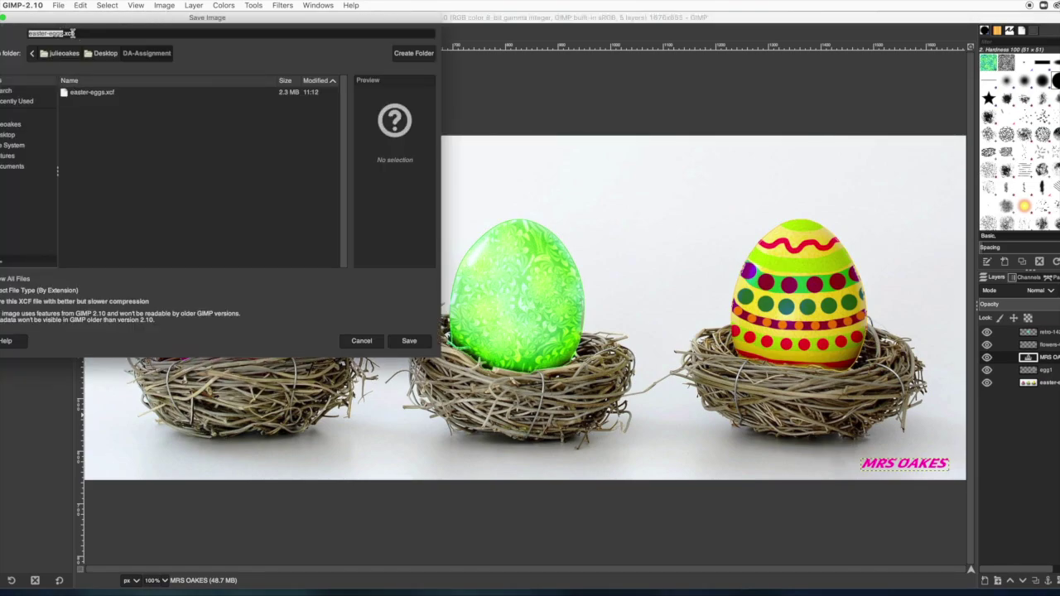
click(407, 339)
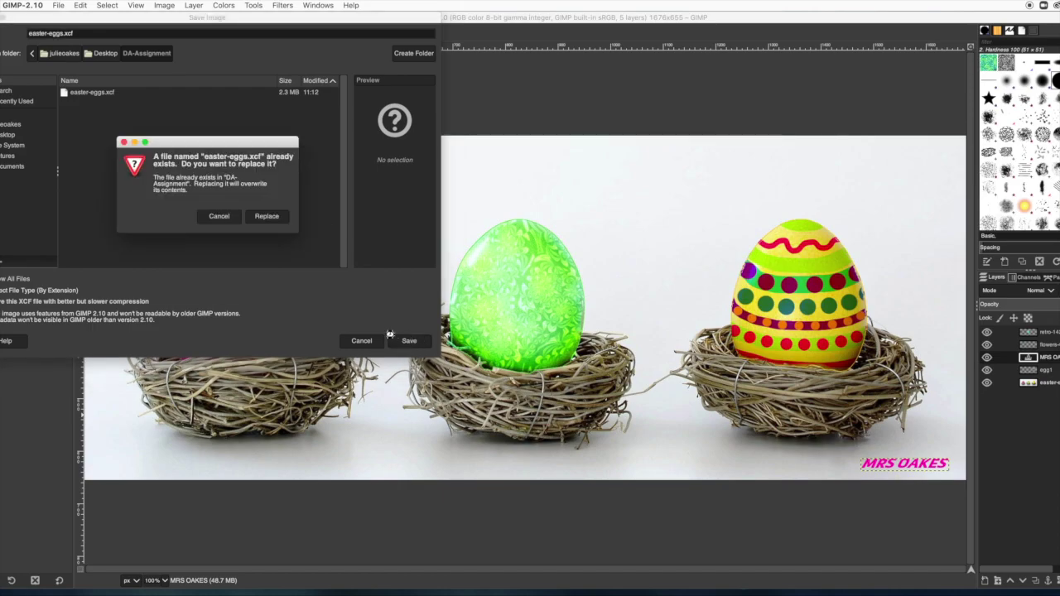
click(267, 216)
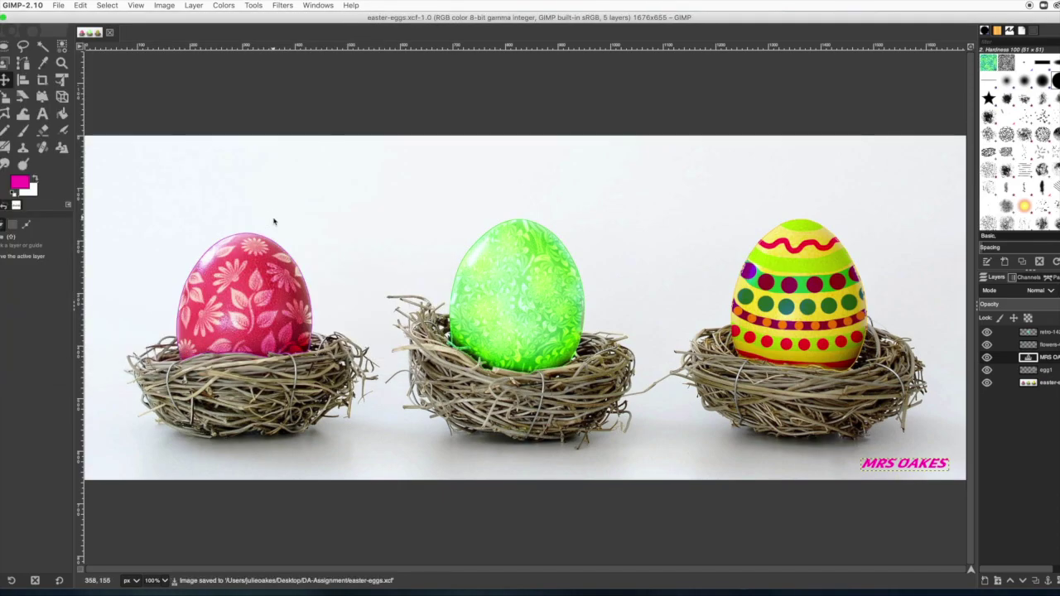
click(57, 7)
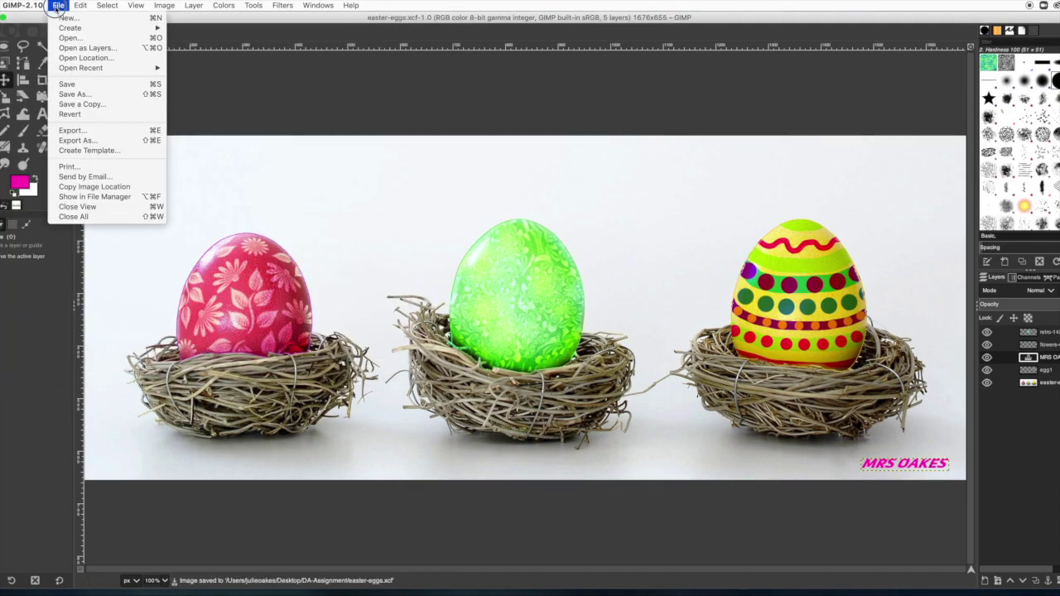
Step: Export to easter-eggs.png, replacing the old copy, with default PNG settings
click(62, 131)
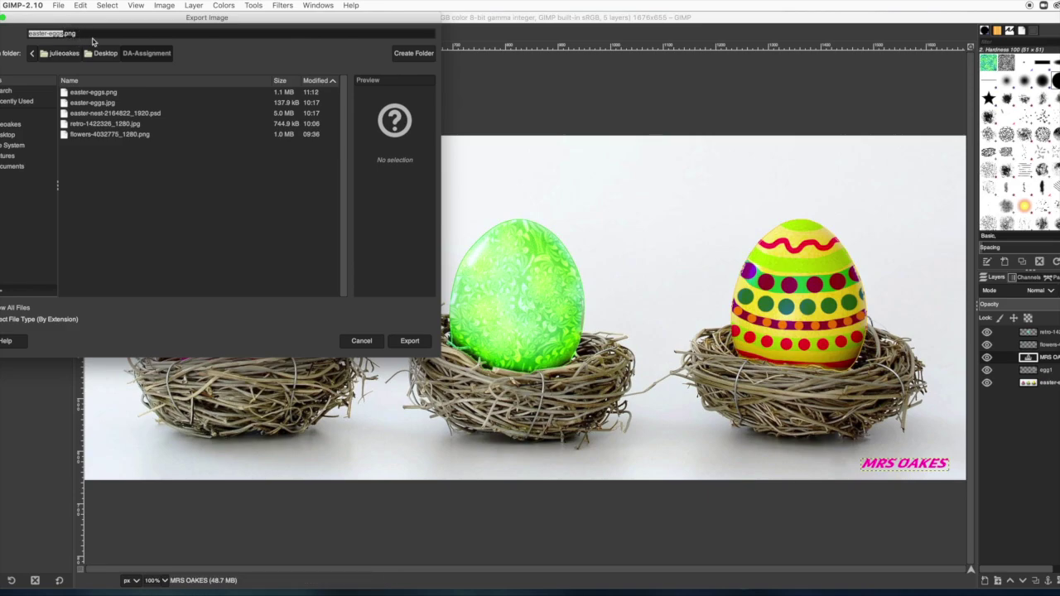
click(403, 342)
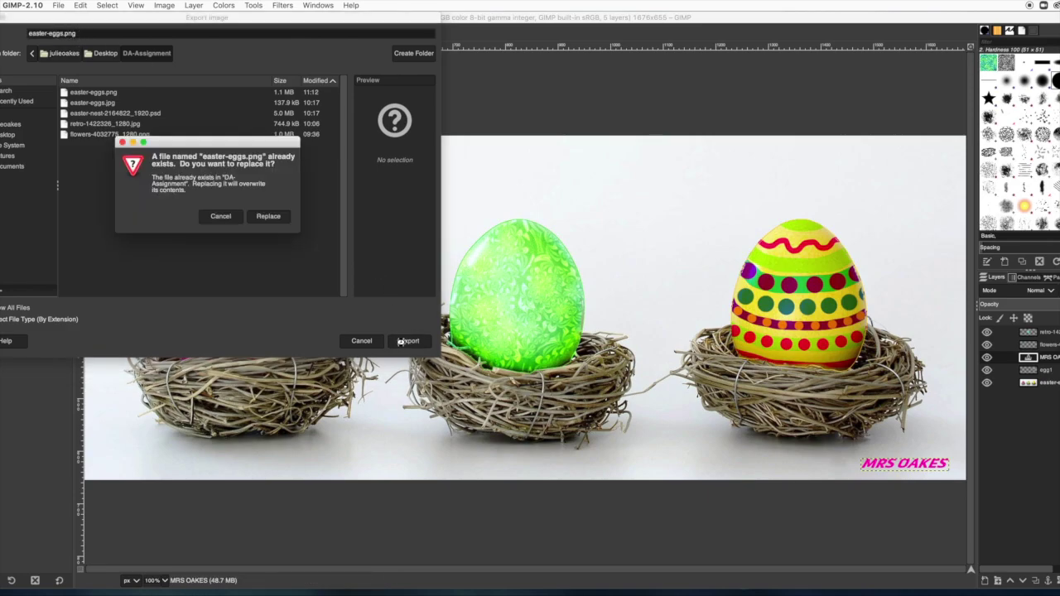
click(268, 216)
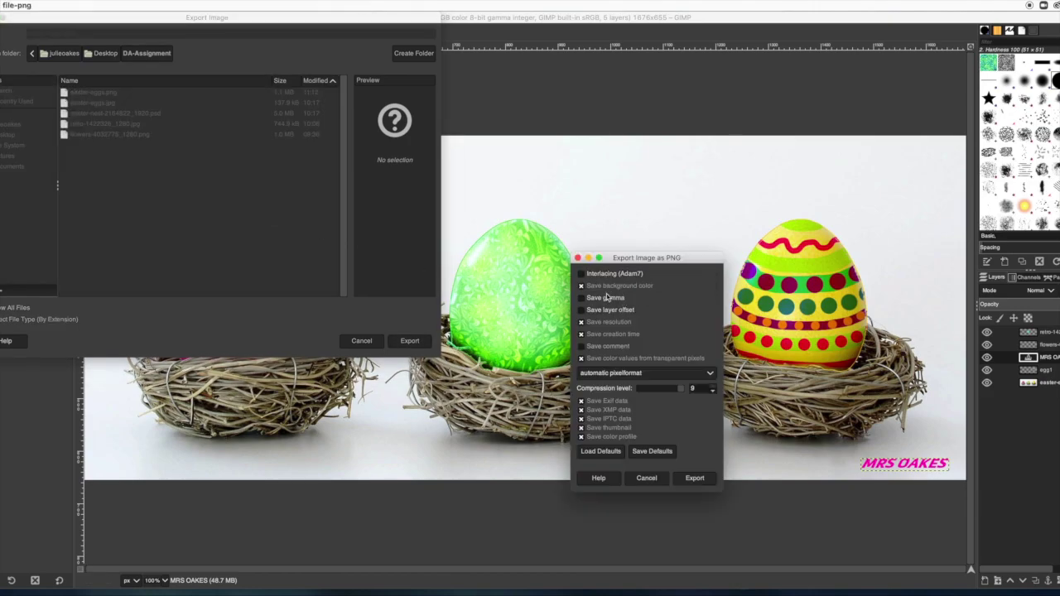
click(698, 482)
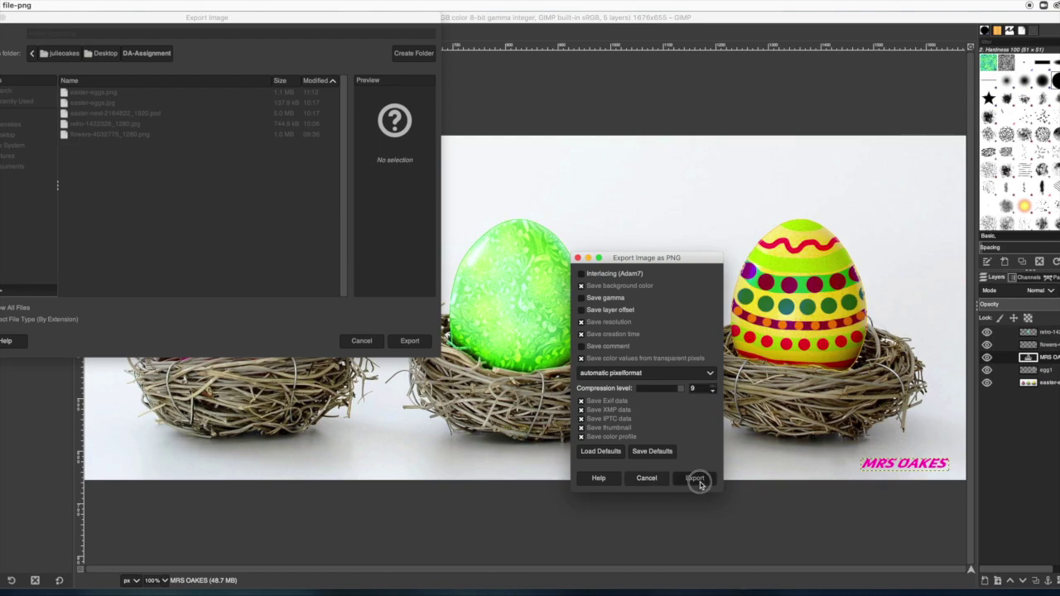